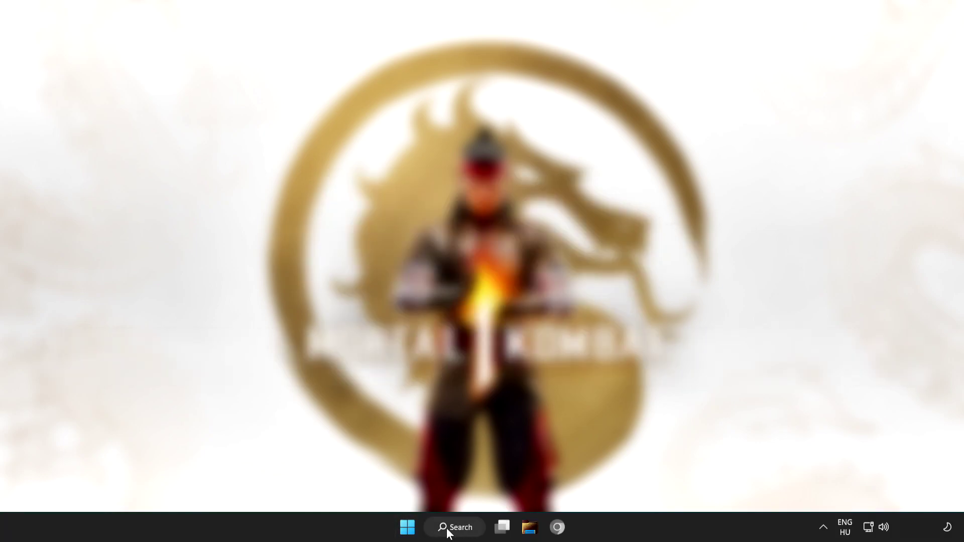
# Search Windows for 'device manager'
pyautogui.click(459, 531)
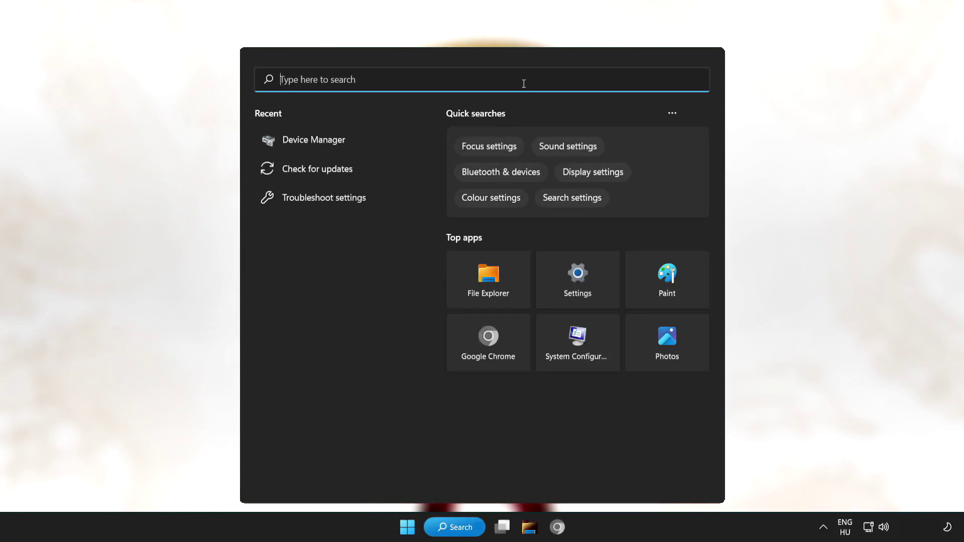
pyautogui.write('dev')
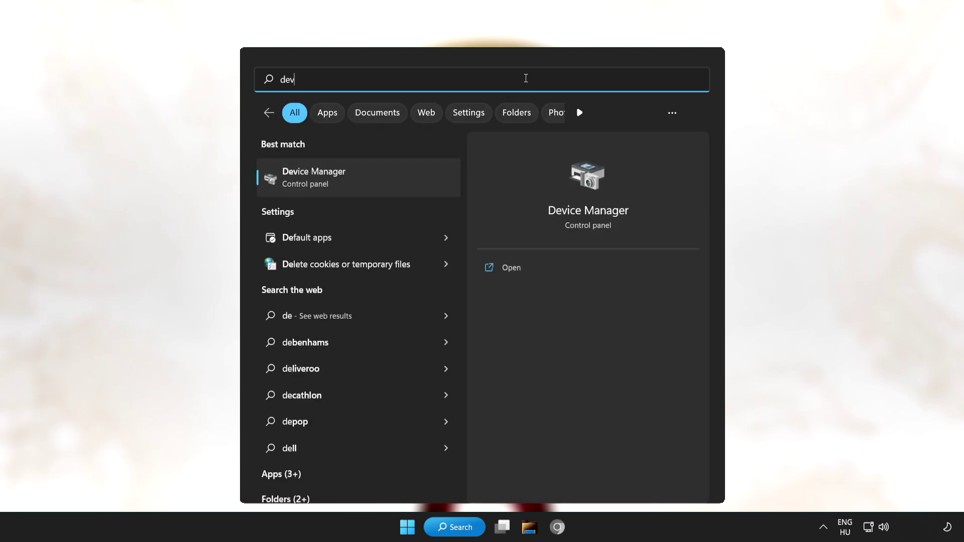
pyautogui.write('ice manager')
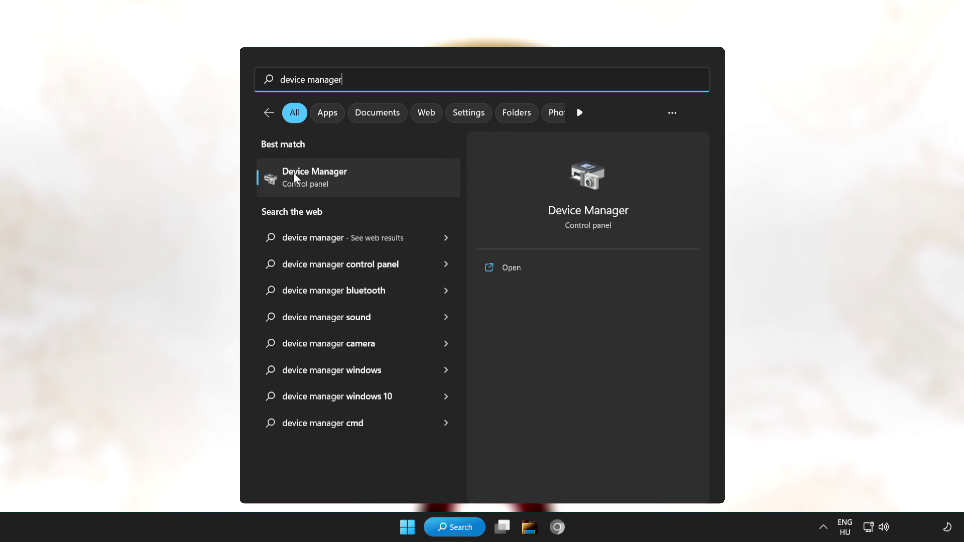
# Open Device Manager maximized, expand Display adapters and select the VMware SVGA 3D adapter
pyautogui.click(400, 177)
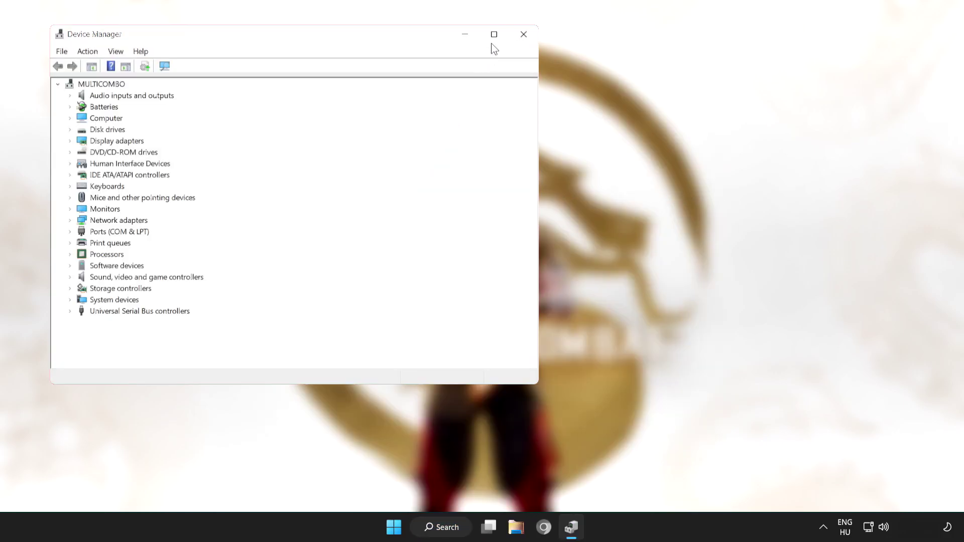
pyautogui.click(495, 35)
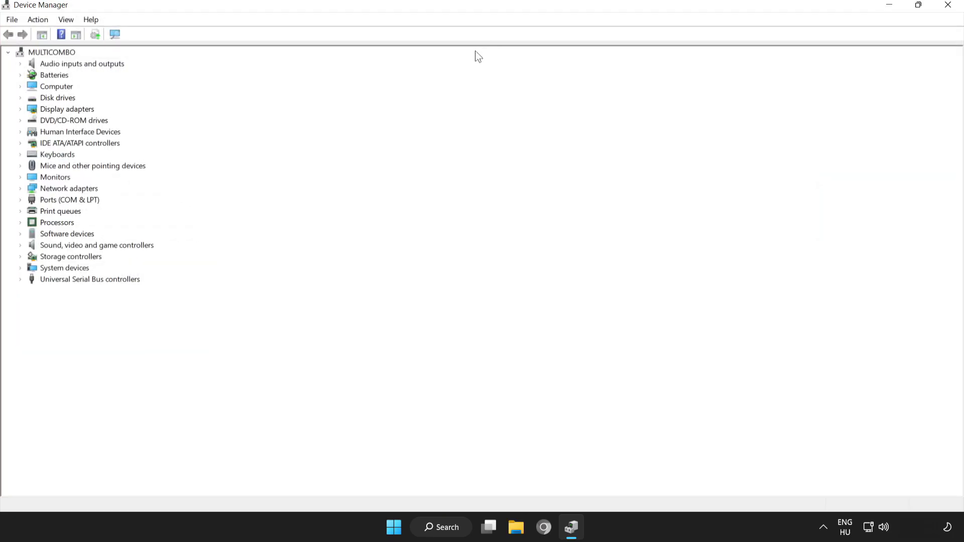
pyautogui.click(64, 110)
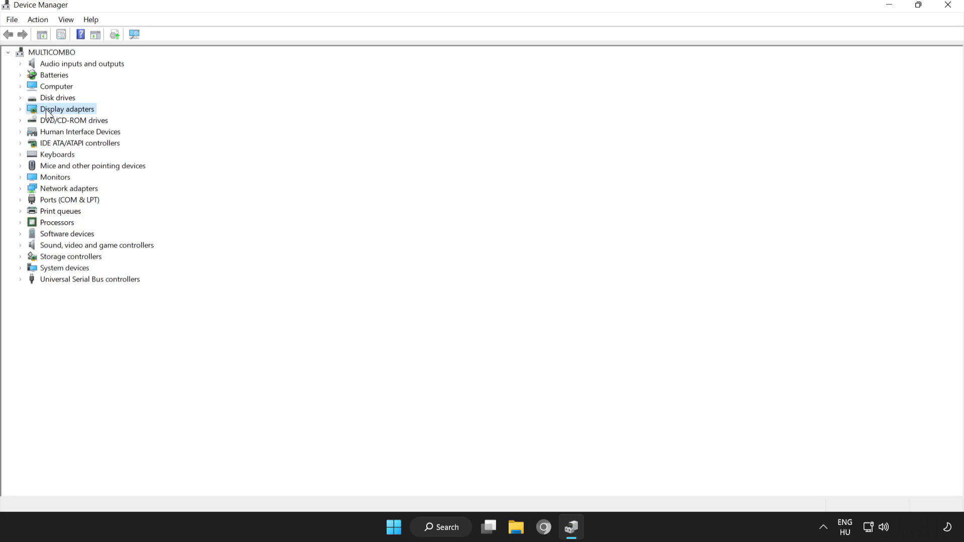
pyautogui.click(20, 110)
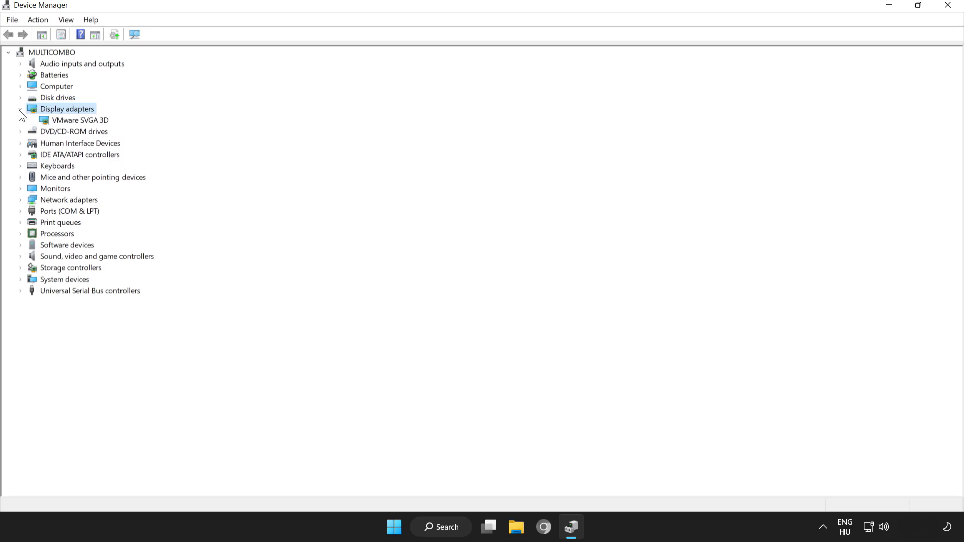
pyautogui.click(60, 120)
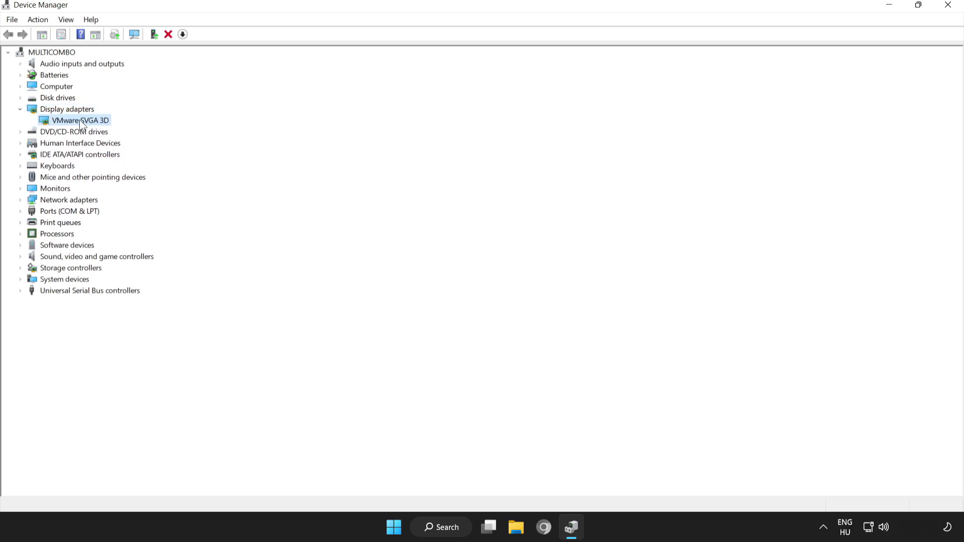
# Auto-search for a VMware SVGA 3D driver update, confirm it's current, and close Device Manager
pyautogui.rightClick(72, 121)
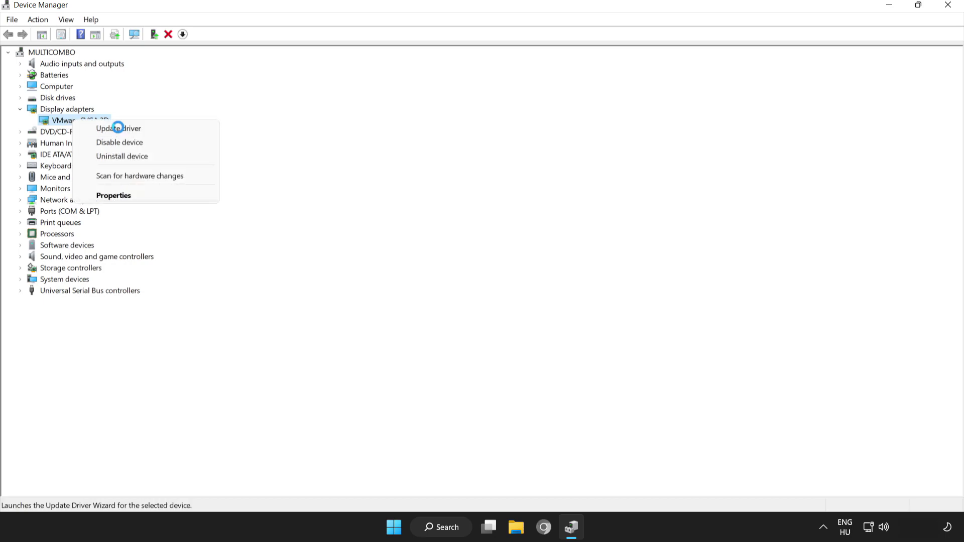
pyautogui.click(118, 128)
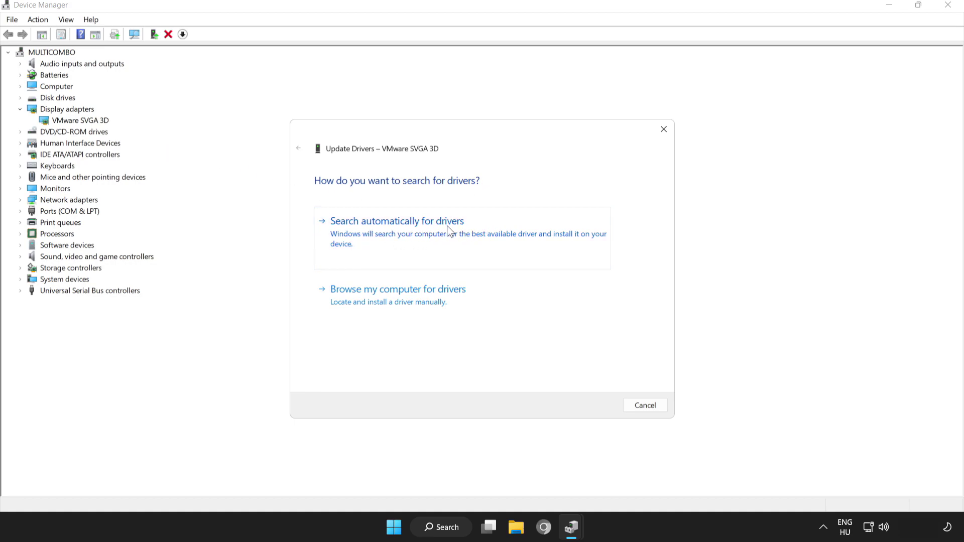
pyautogui.click(410, 229)
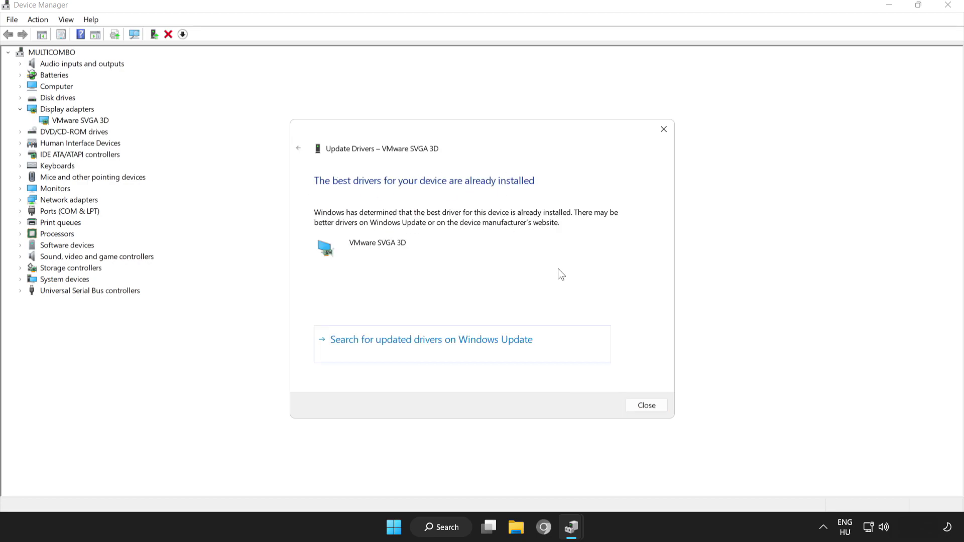
pyautogui.click(653, 406)
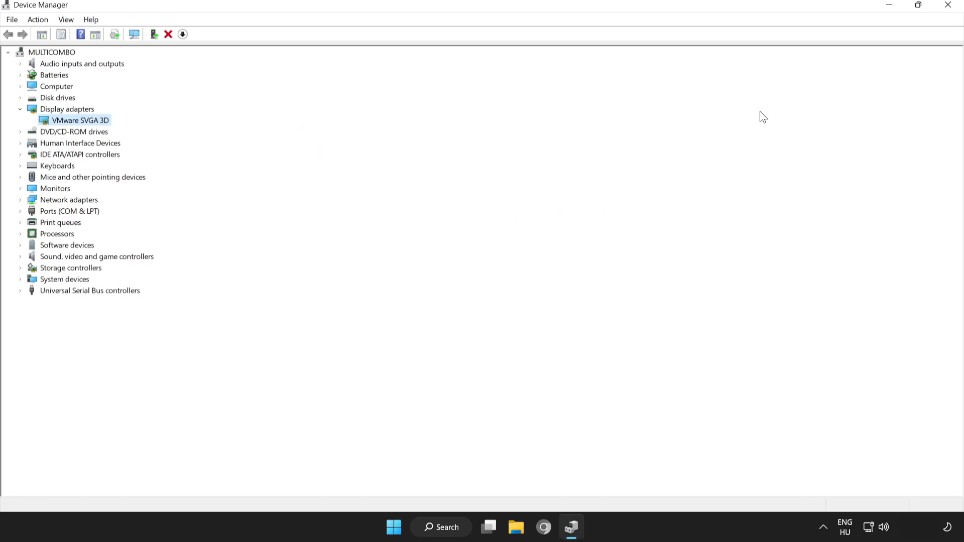
pyautogui.click(950, 11)
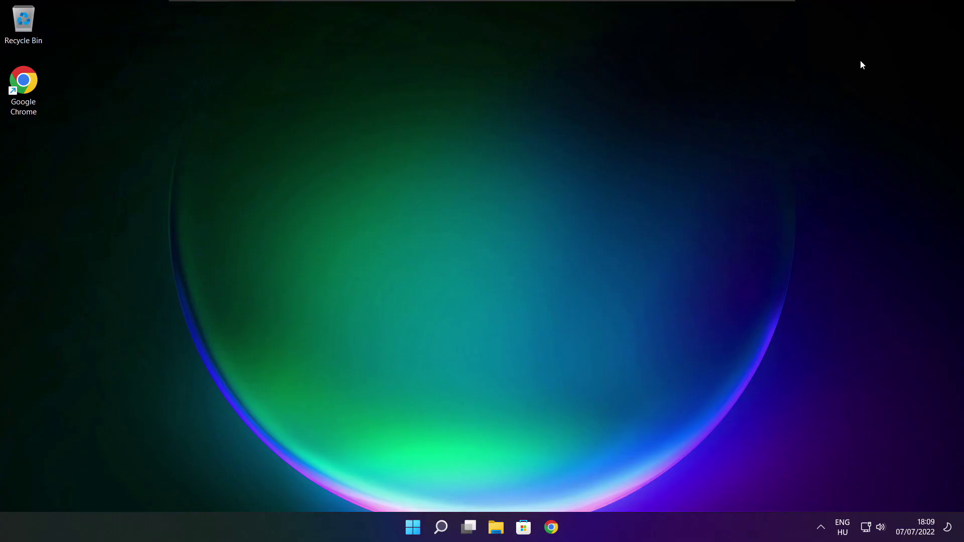
# Search 'edit power plan' and open the Edit power plan settings
pyautogui.click(444, 532)
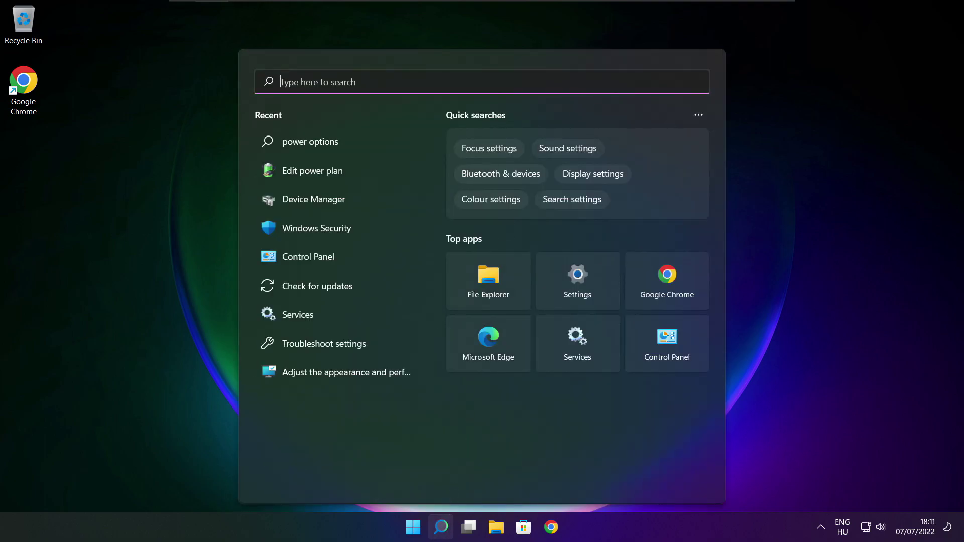
pyautogui.write('edit ')
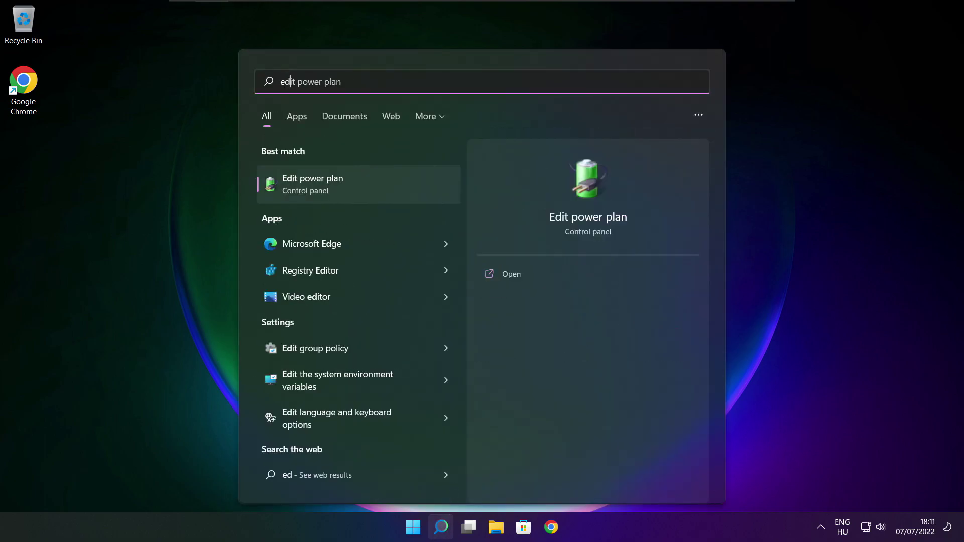
pyautogui.write('power plan')
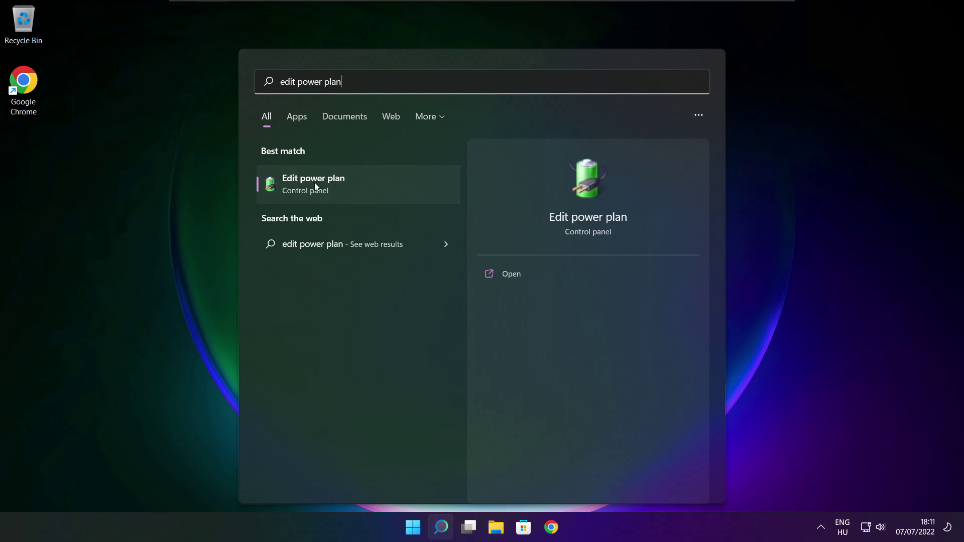
pyautogui.click(380, 189)
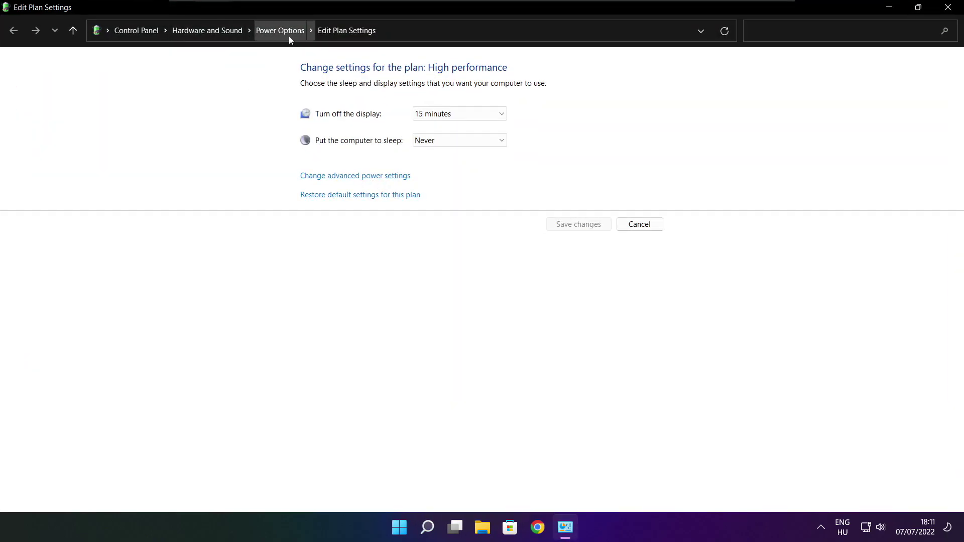
# Switch the active power plan to High performance and close Power Options
pyautogui.click(287, 36)
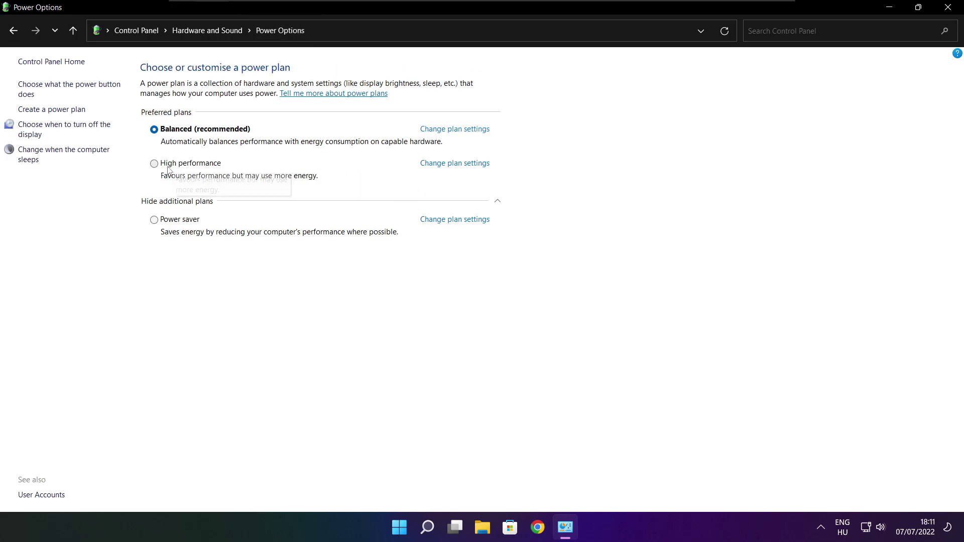
pyautogui.click(200, 169)
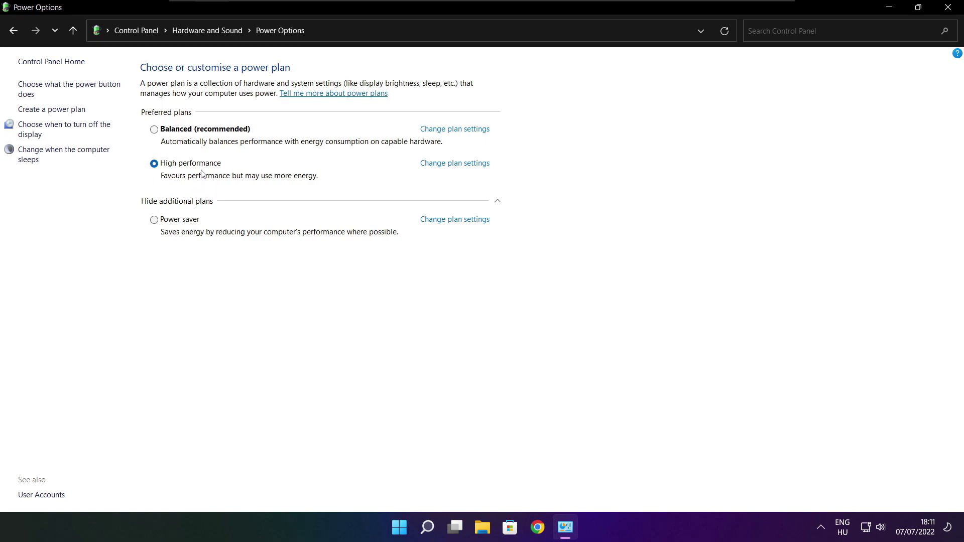
pyautogui.click(951, 7)
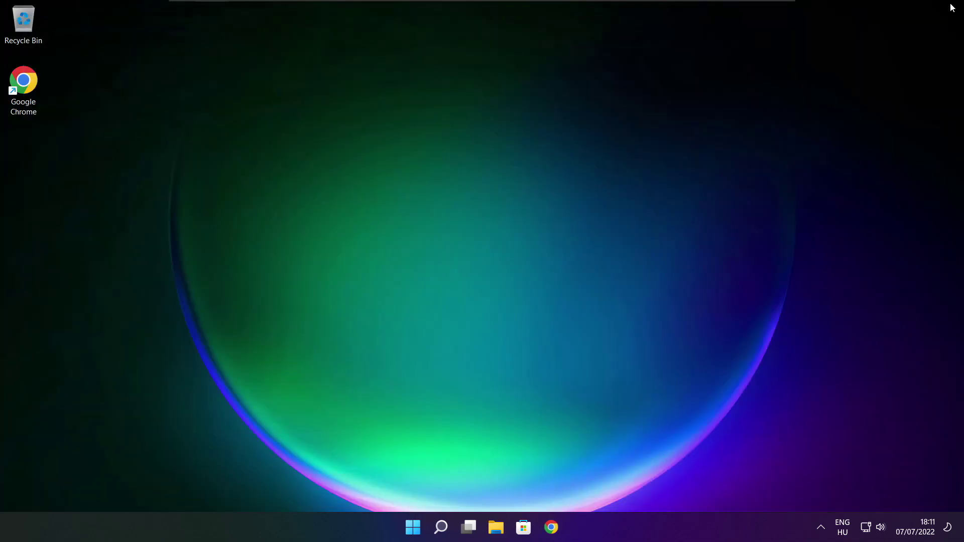
# Search Windows for 'game mode'
pyautogui.click(441, 529)
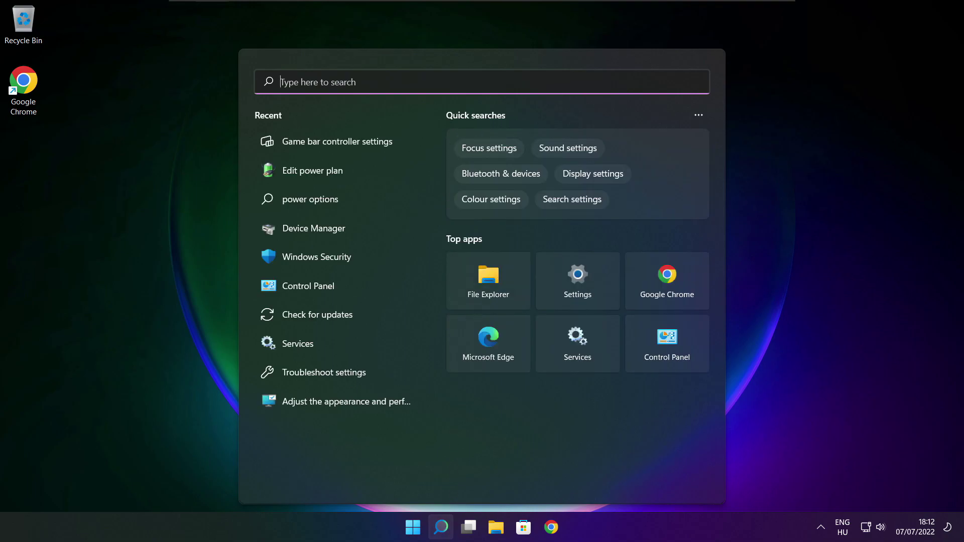
pyautogui.write('game m')
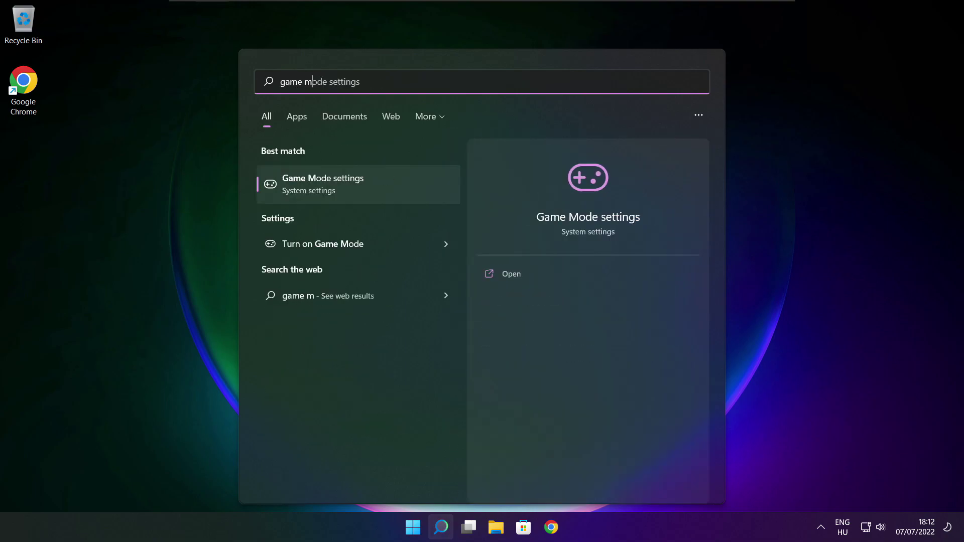
pyautogui.write('ode')
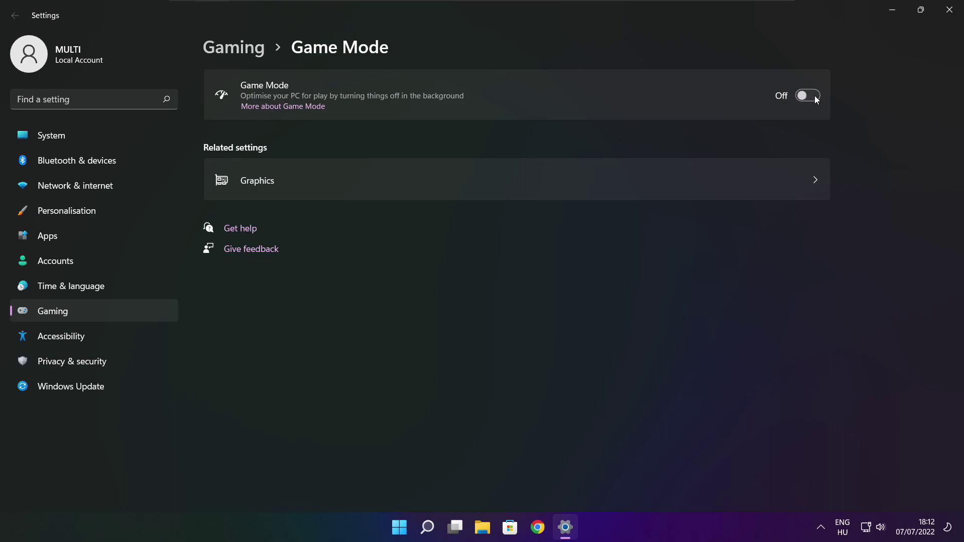
# Turn off opening Xbox Game Bar with a controller button, then close Settings
pyautogui.click(239, 52)
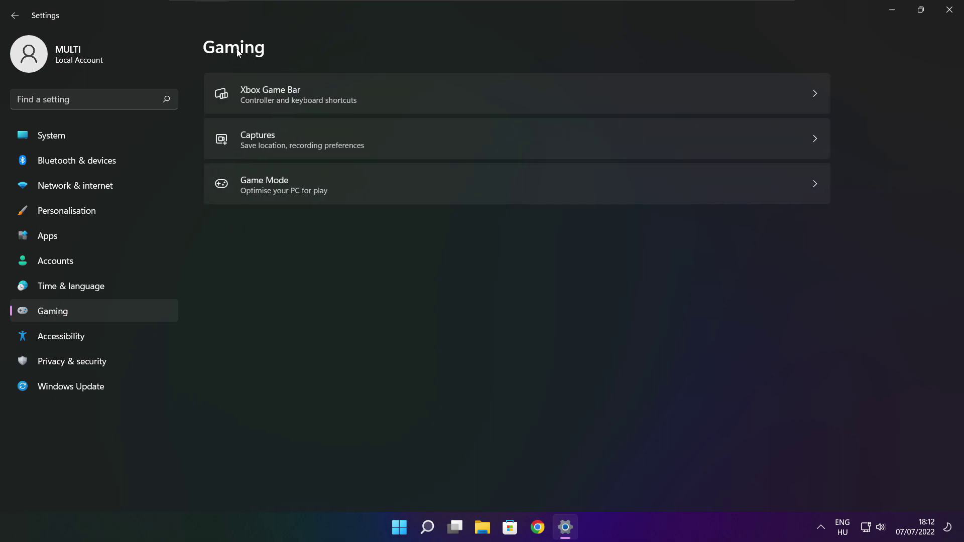
pyautogui.click(393, 103)
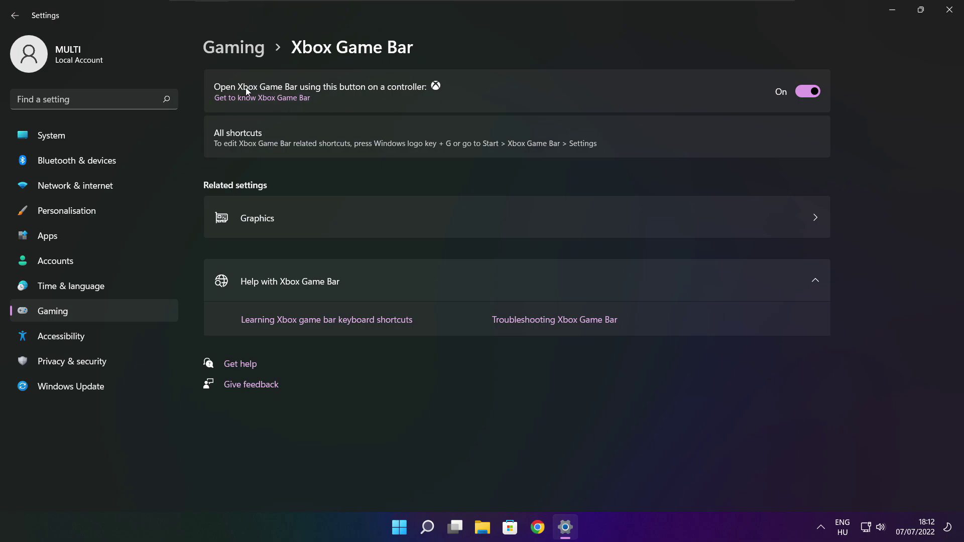
pyautogui.click(802, 92)
pyautogui.click(950, 16)
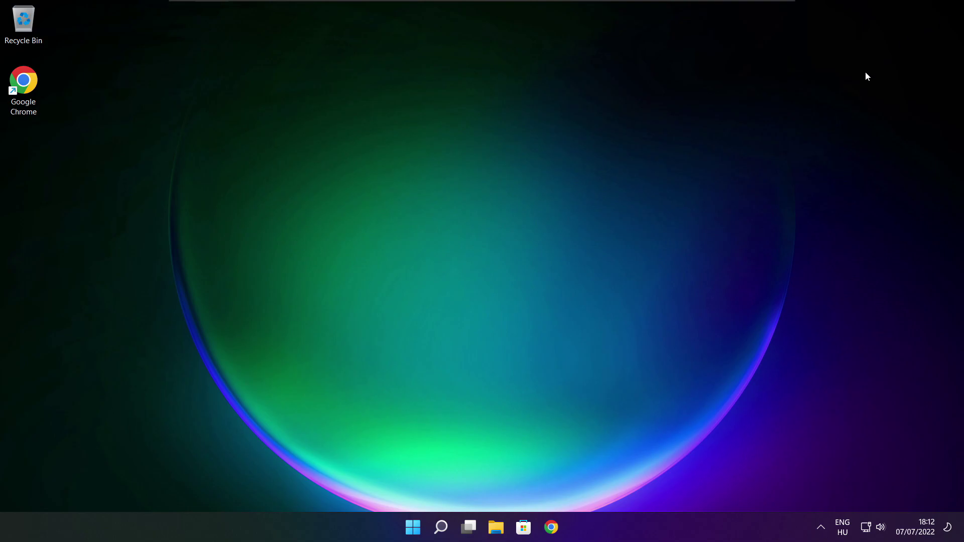
# Launch Task Manager from the Start button's quick-link menu
pyautogui.rightClick(414, 527)
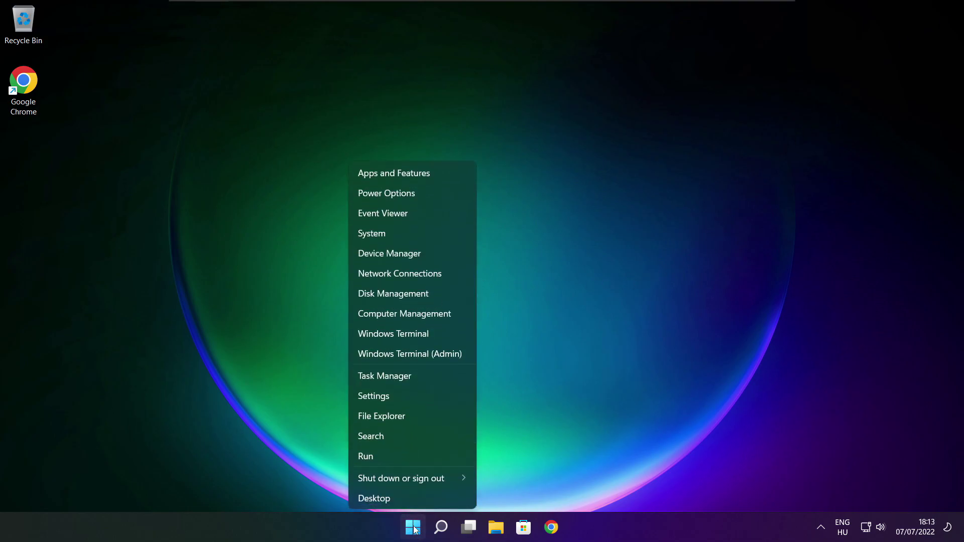
pyautogui.click(415, 374)
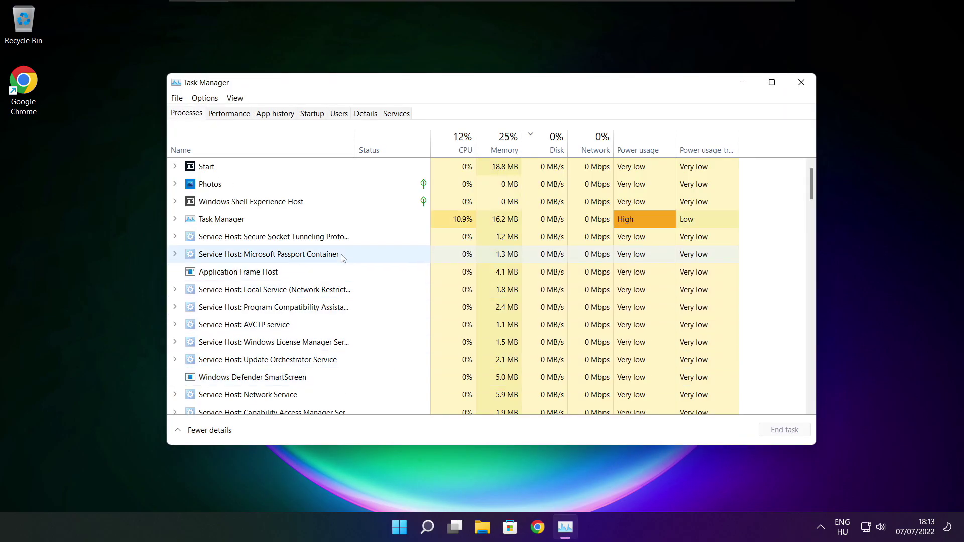
# Disable Cortana, Microsoft Edge, Microsoft Teams and Terminal on the Startup tab
pyautogui.click(314, 115)
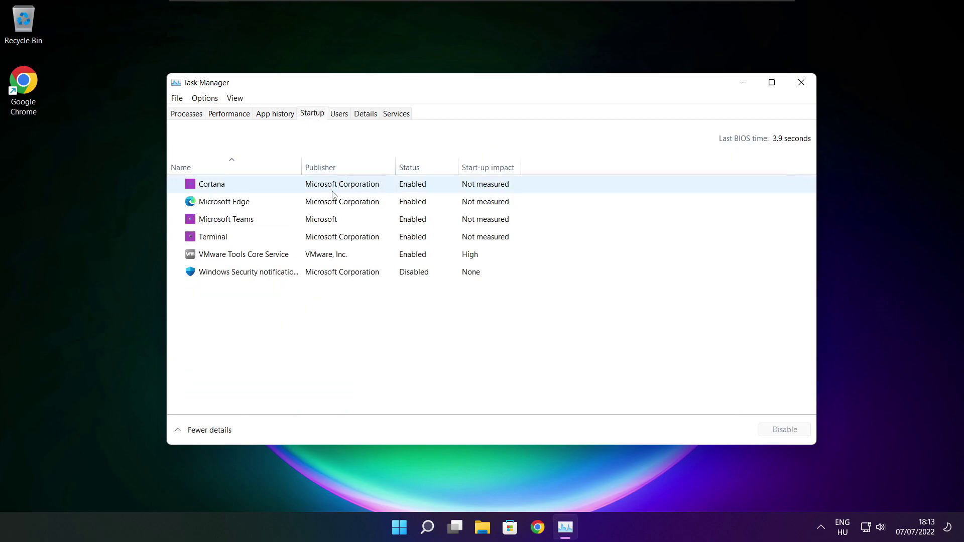
pyautogui.click(371, 190)
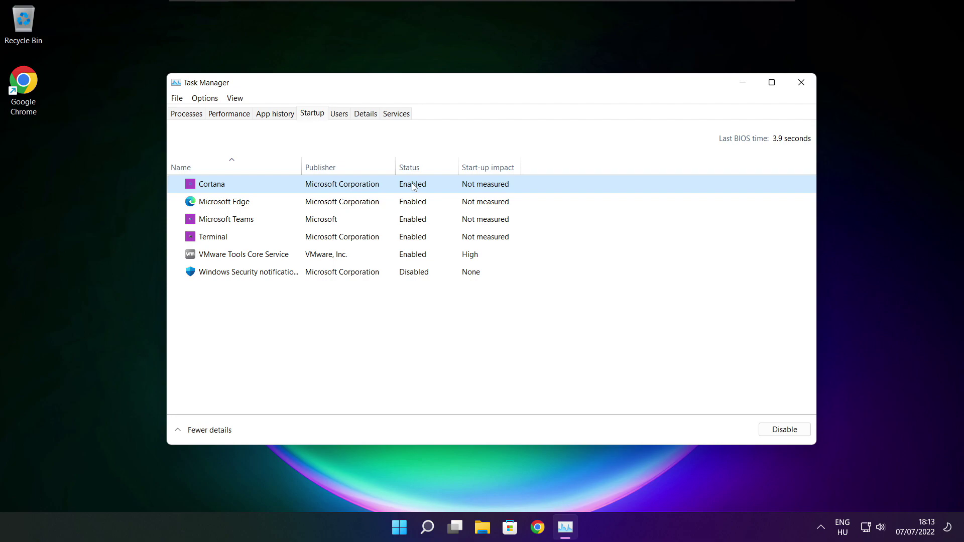
pyautogui.click(786, 434)
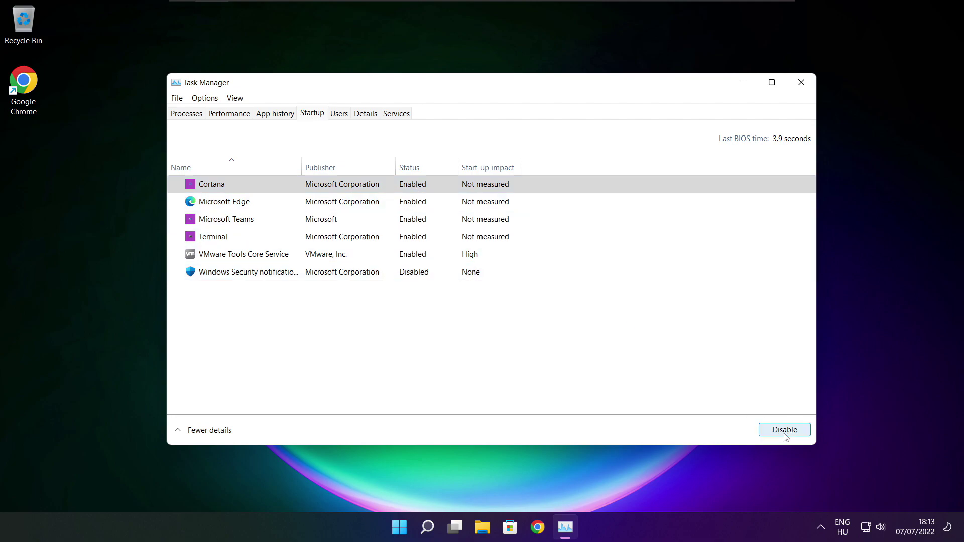
pyautogui.click(299, 204)
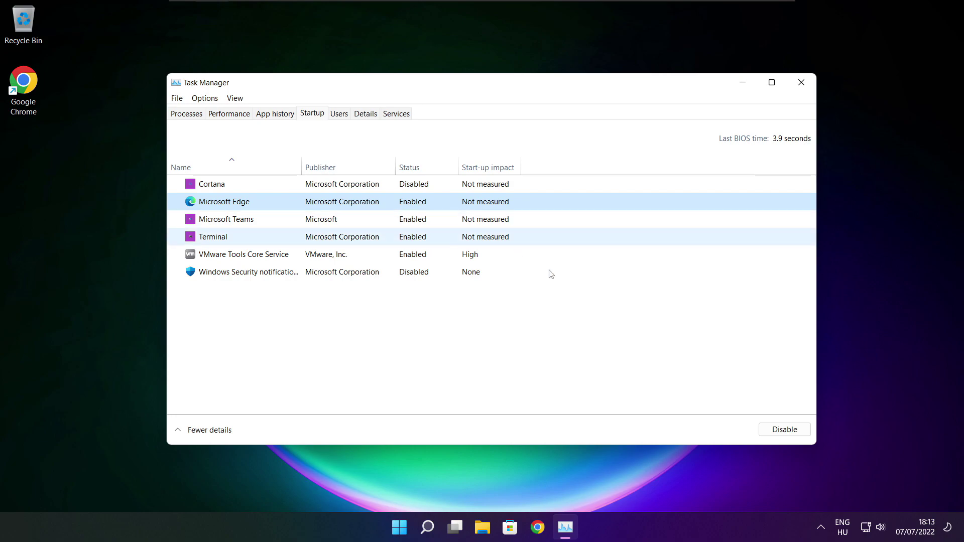
pyautogui.click(783, 430)
pyautogui.click(296, 224)
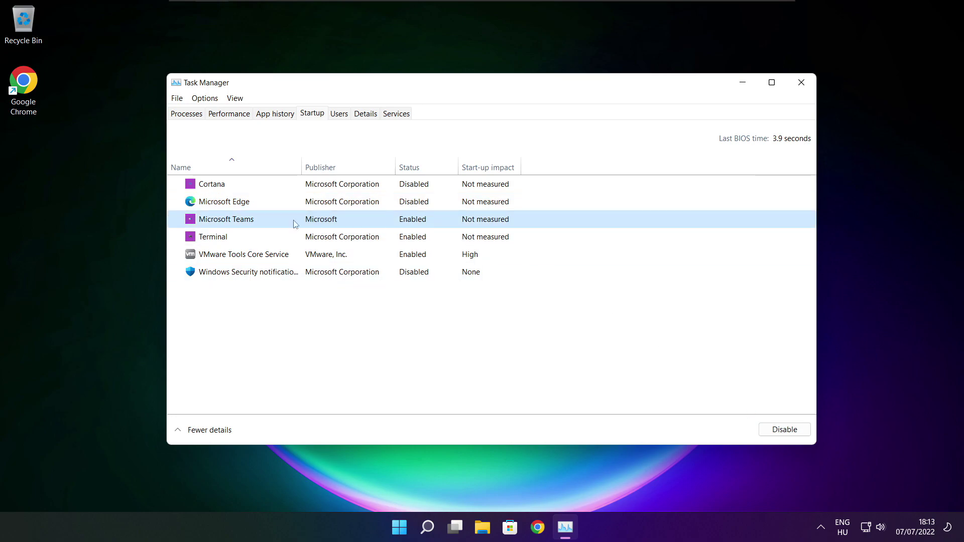
pyautogui.click(783, 430)
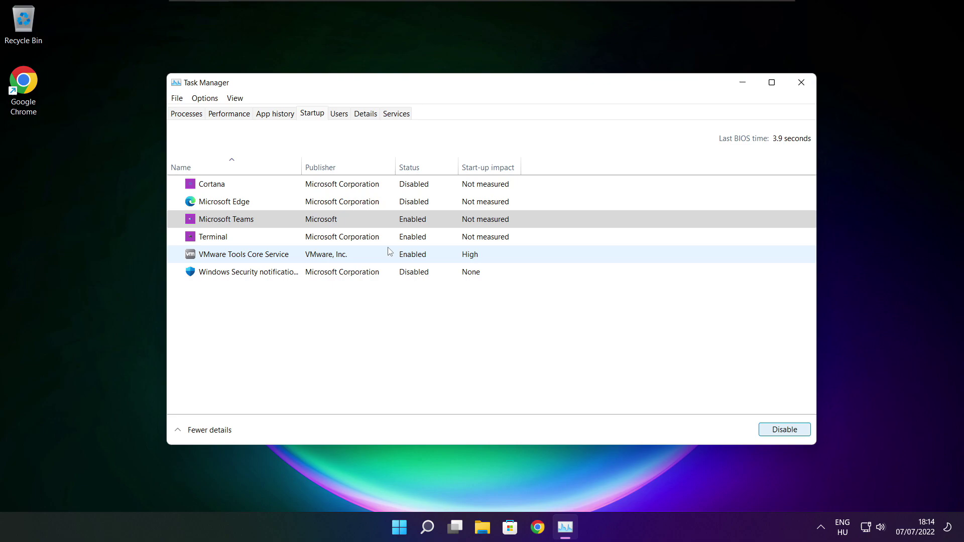
pyautogui.click(365, 241)
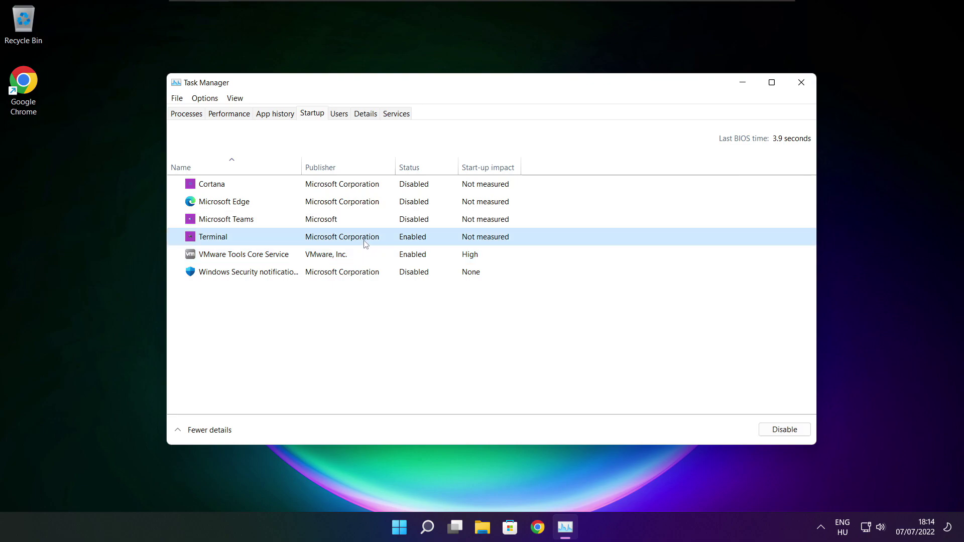
pyautogui.click(798, 432)
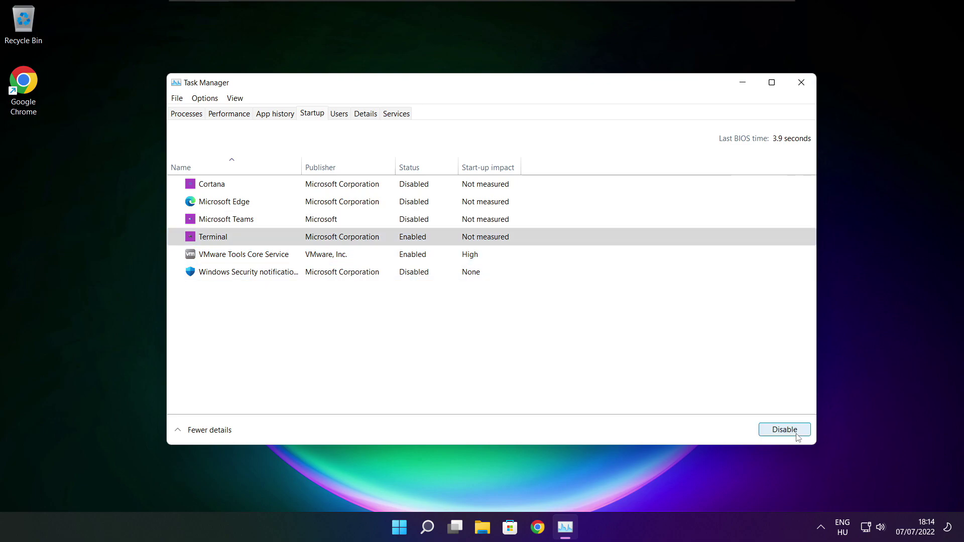
pyautogui.click(437, 237)
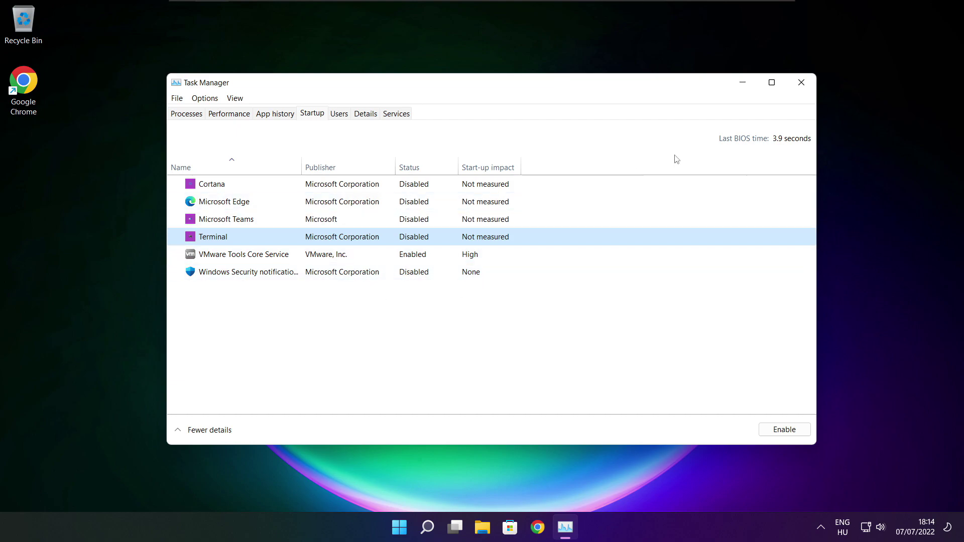
# Close Task Manager and open Defragment and Optimise Drives by searching 'optimise'
pyautogui.click(801, 83)
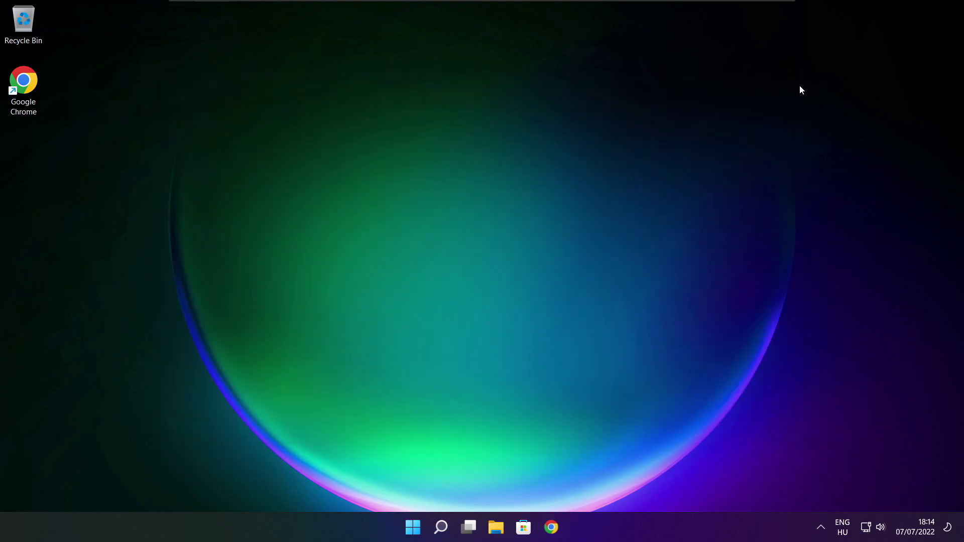
pyautogui.rightClick(440, 527)
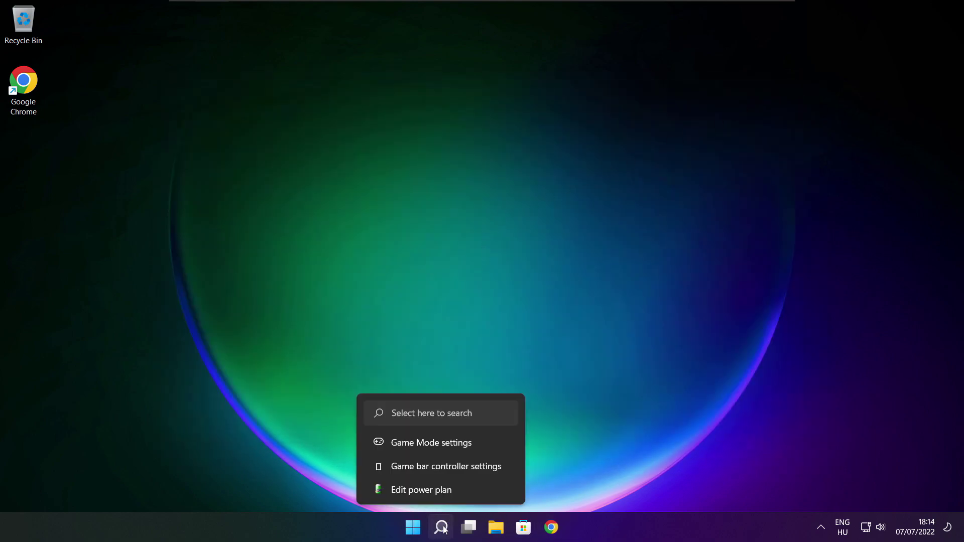
pyautogui.click(442, 534)
pyautogui.click(442, 534)
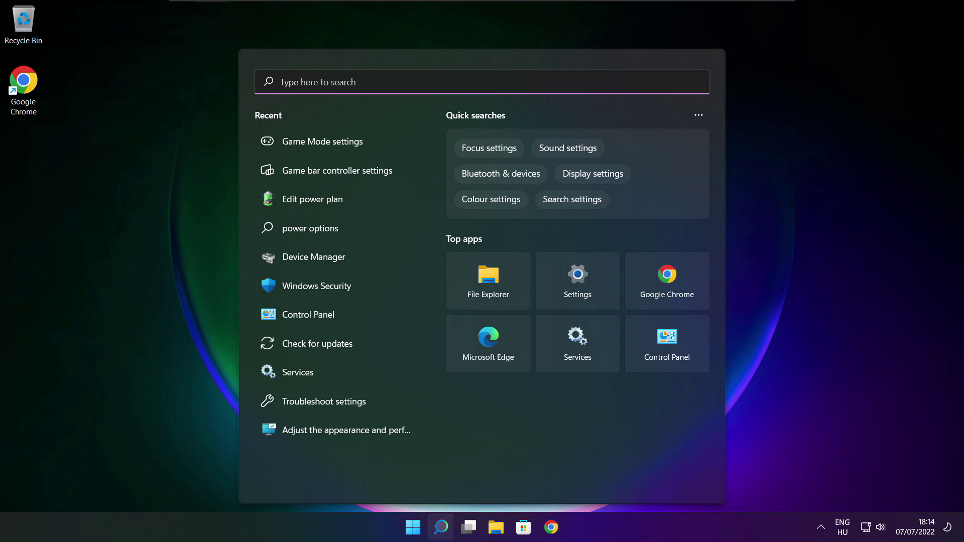
pyautogui.write('opti')
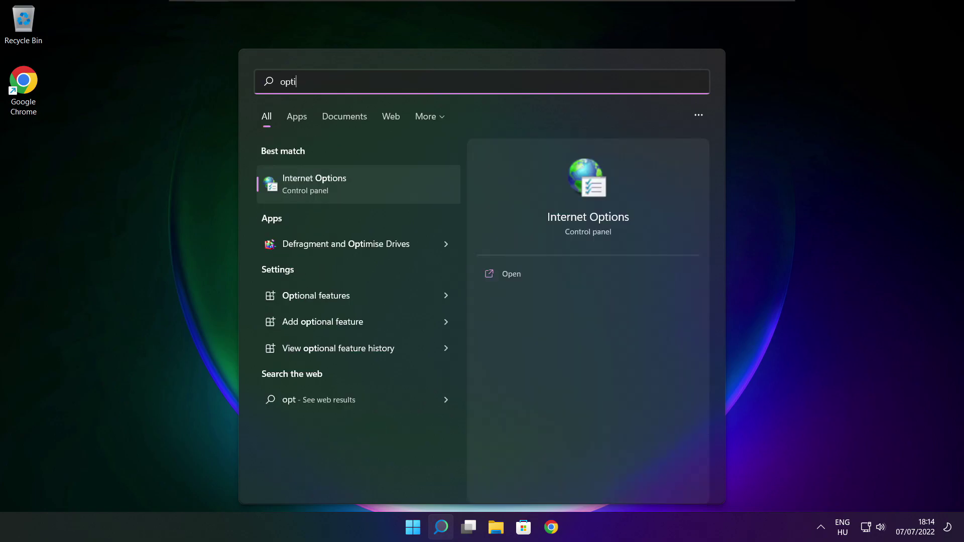
pyautogui.write('mise')
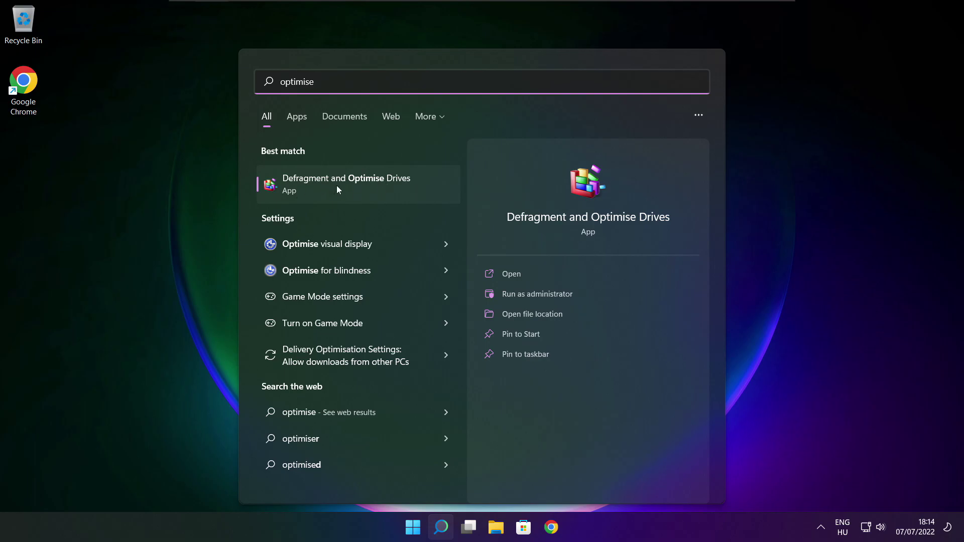
pyautogui.click(371, 186)
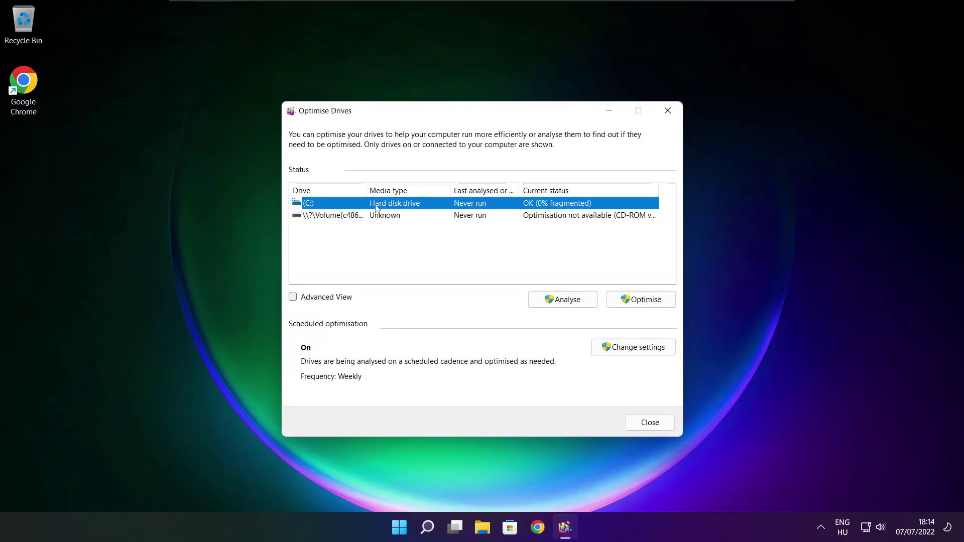
# Analyse drive C: (9% fragmented), start optimising it, and close the Optimise Drives window
pyautogui.click(556, 300)
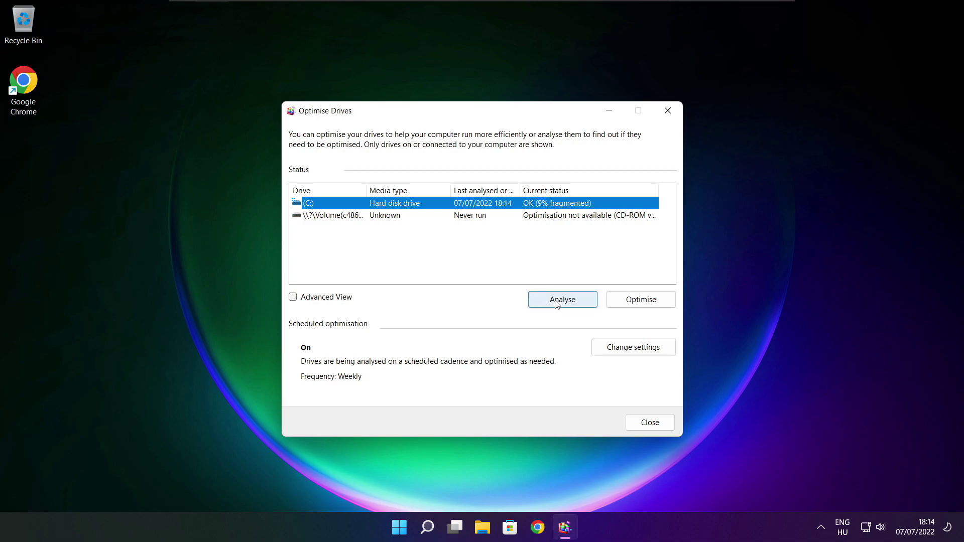
pyautogui.click(647, 305)
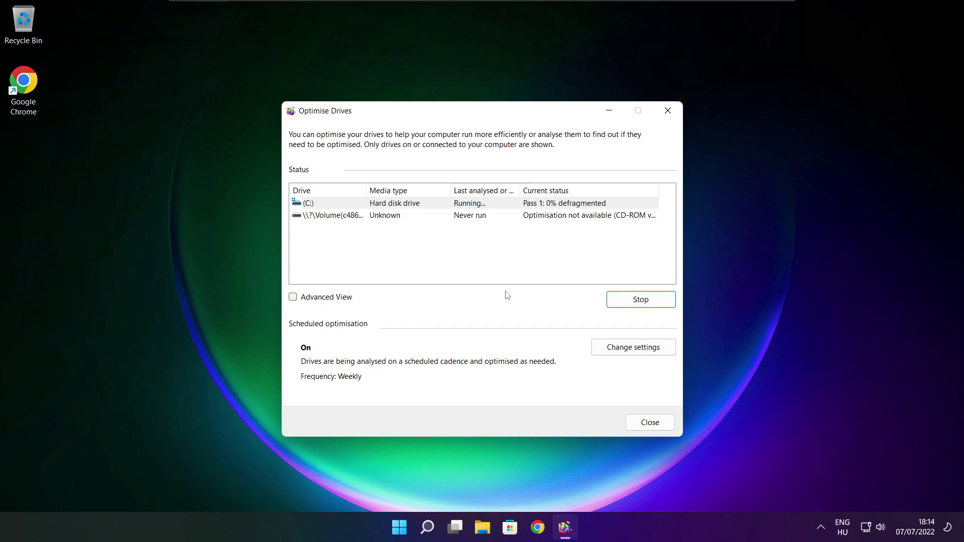
pyautogui.hotkey('alt', 'F4')
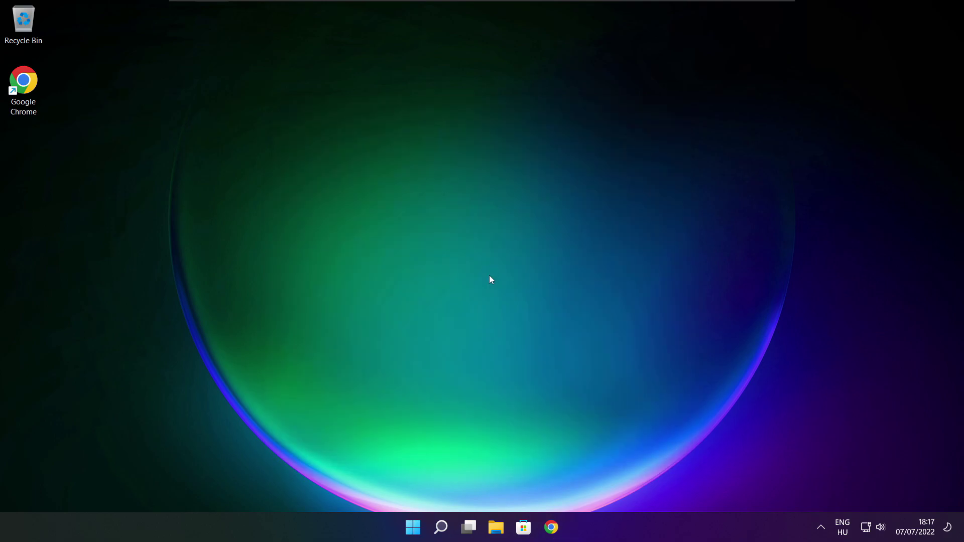
# Search Windows for 'updates' and open the Check for updates page
pyautogui.click(441, 525)
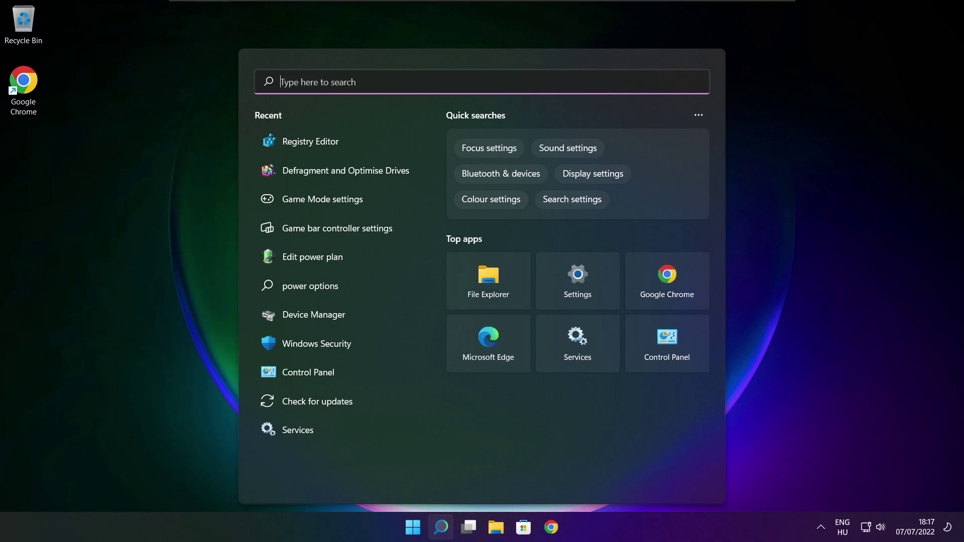
pyautogui.write('updates')
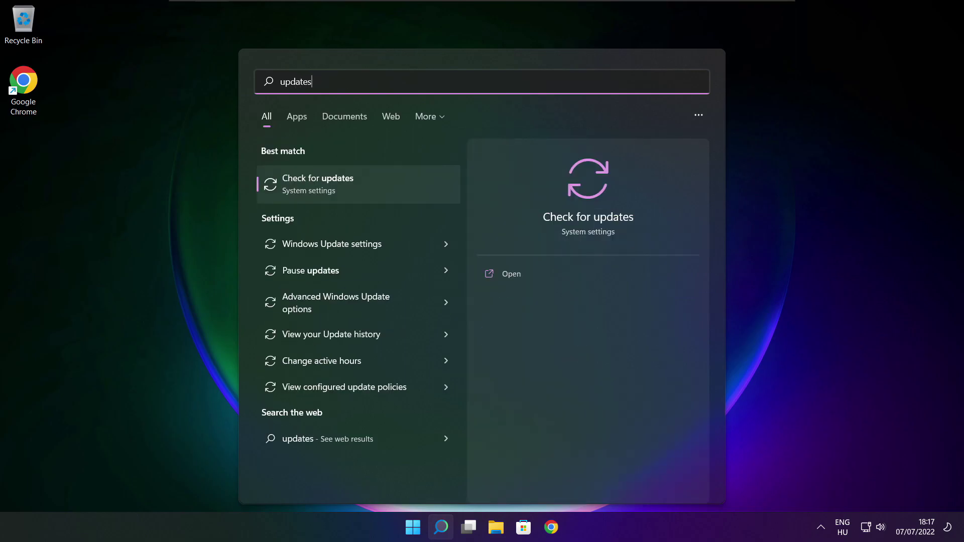
pyautogui.click(351, 188)
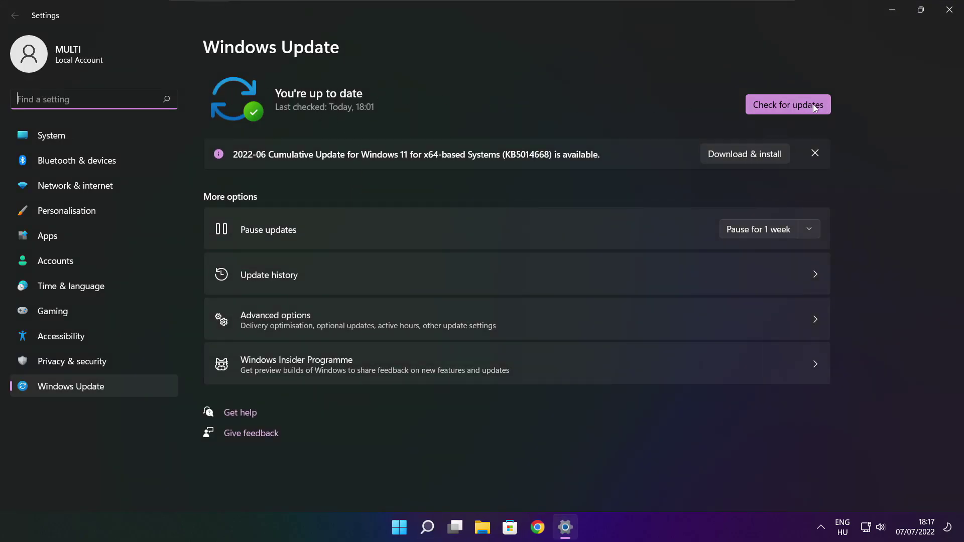
# Re-check for Windows updates, which are still up to date, and close Settings
pyautogui.click(788, 104)
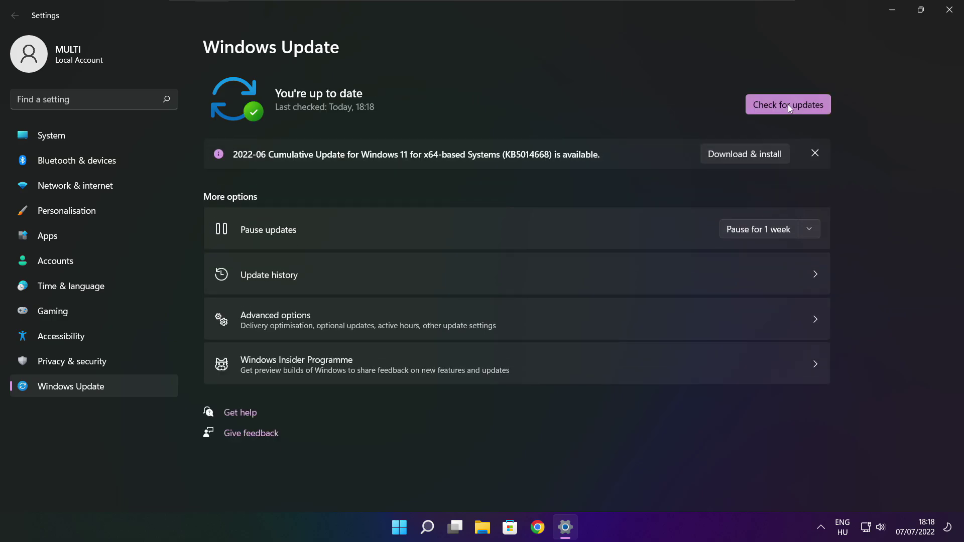
pyautogui.click(949, 15)
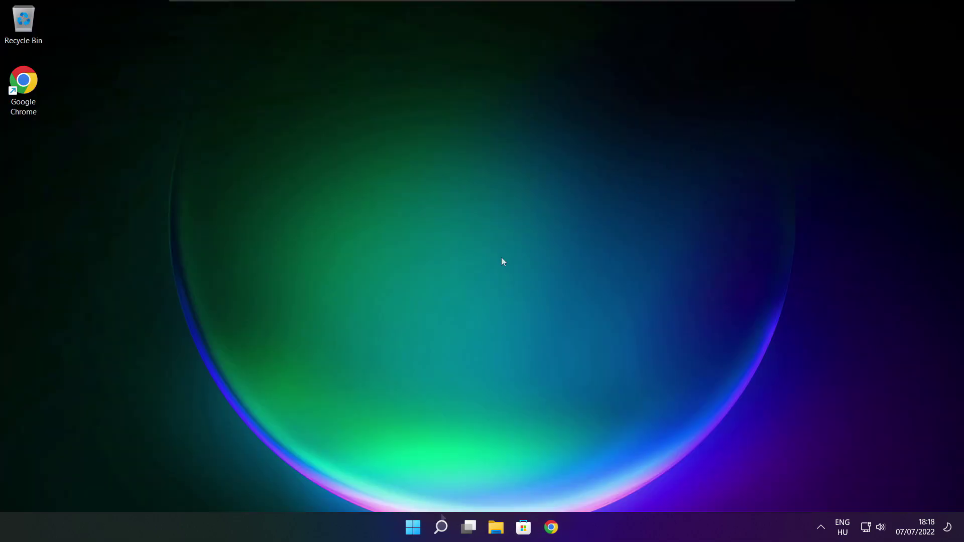
# Search Windows for 'regedit' to find Registry Editor
pyautogui.click(441, 527)
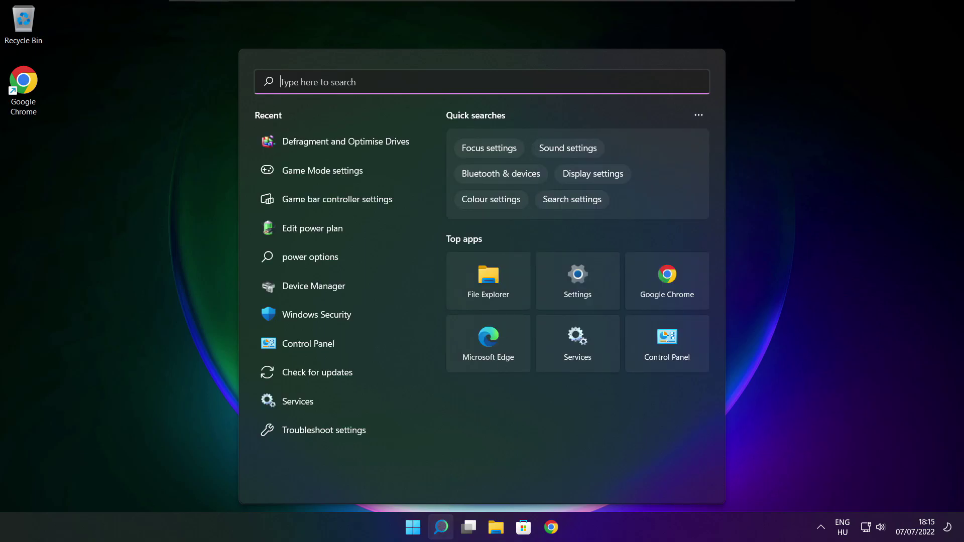
pyautogui.write('regedit')
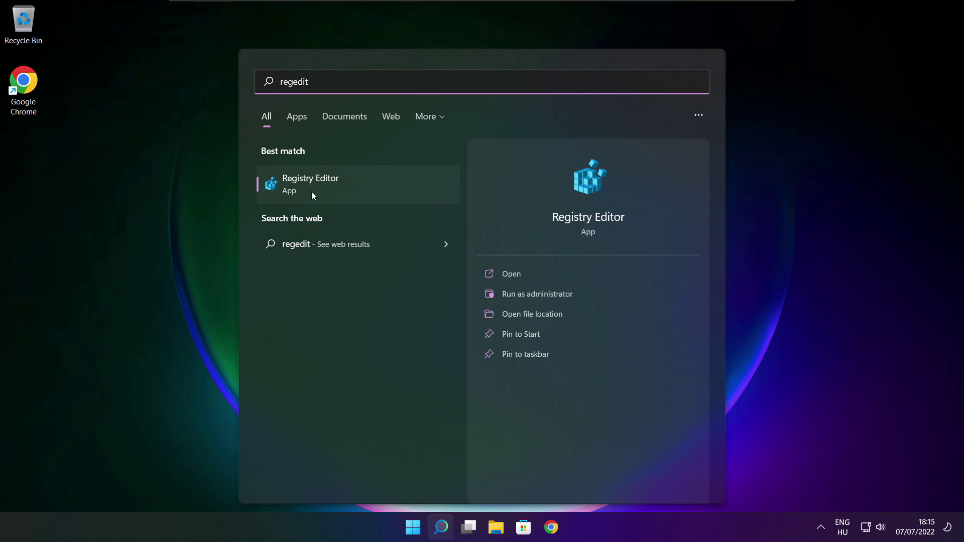
# Launch Registry Editor, go to HKEY_CURRENT_USER\System\GameConfigStore and select GameDVR_Enabled
pyautogui.click(369, 184)
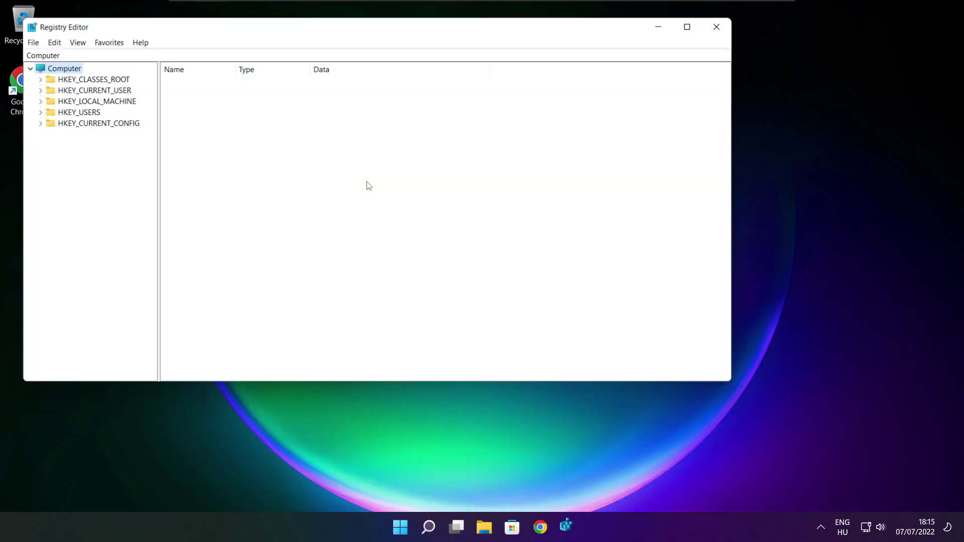
pyautogui.moveTo(290, 36); pyautogui.dragTo(392, 103)
pyautogui.click(168, 163)
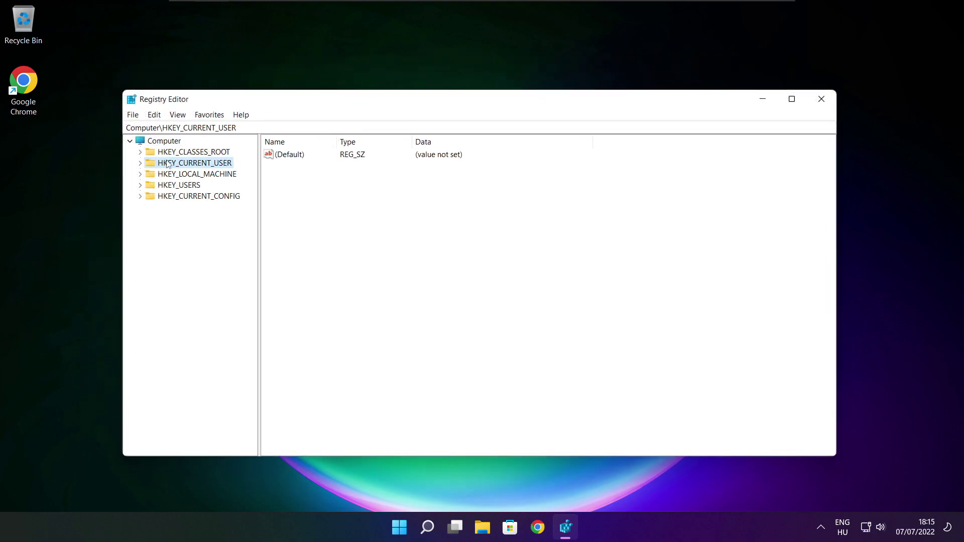
pyautogui.click(141, 163)
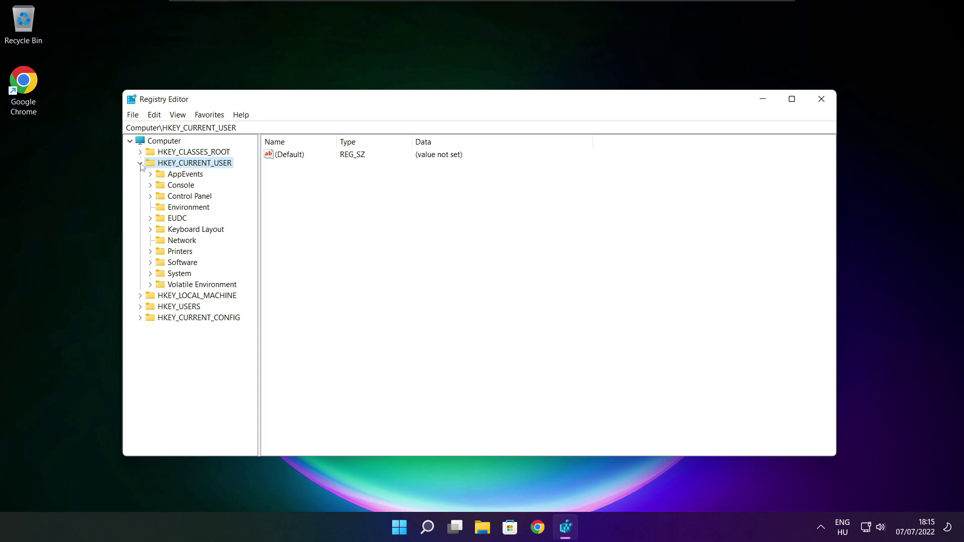
pyautogui.click(168, 275)
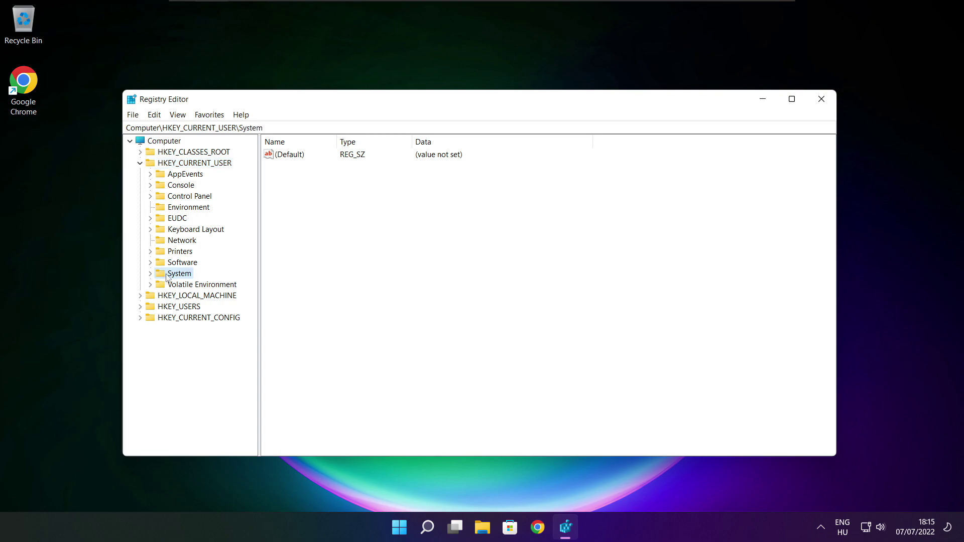
pyautogui.click(150, 273)
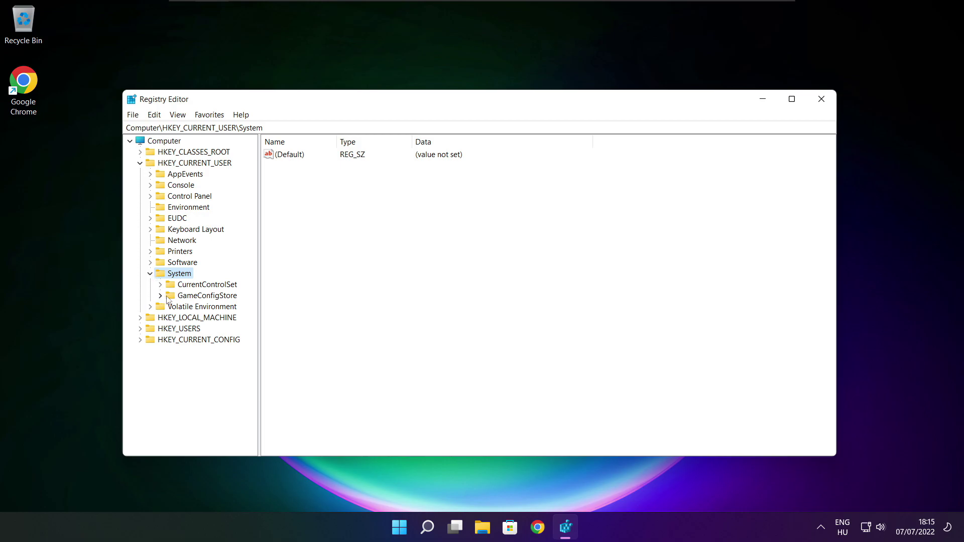
pyautogui.click(199, 296)
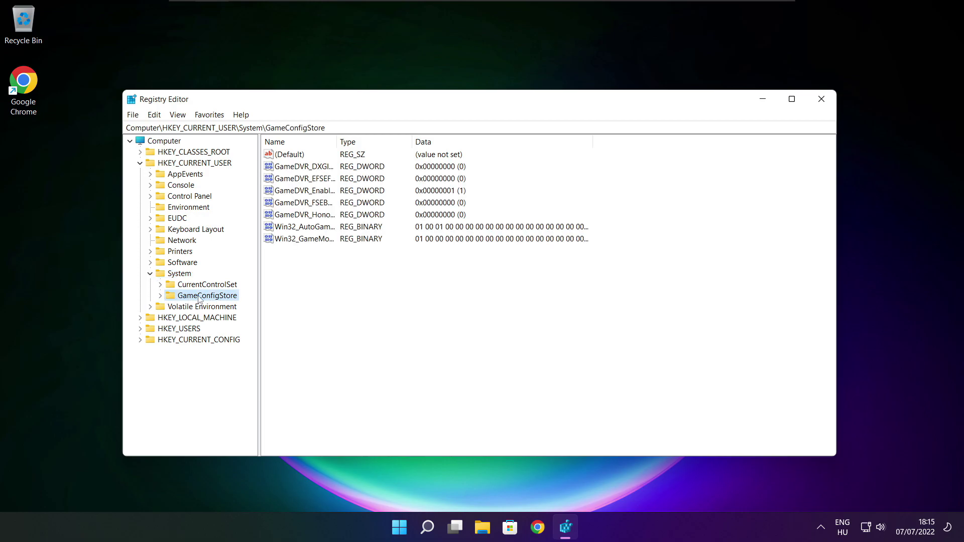
pyautogui.moveTo(337, 141); pyautogui.dragTo(422, 136)
pyautogui.click(302, 192)
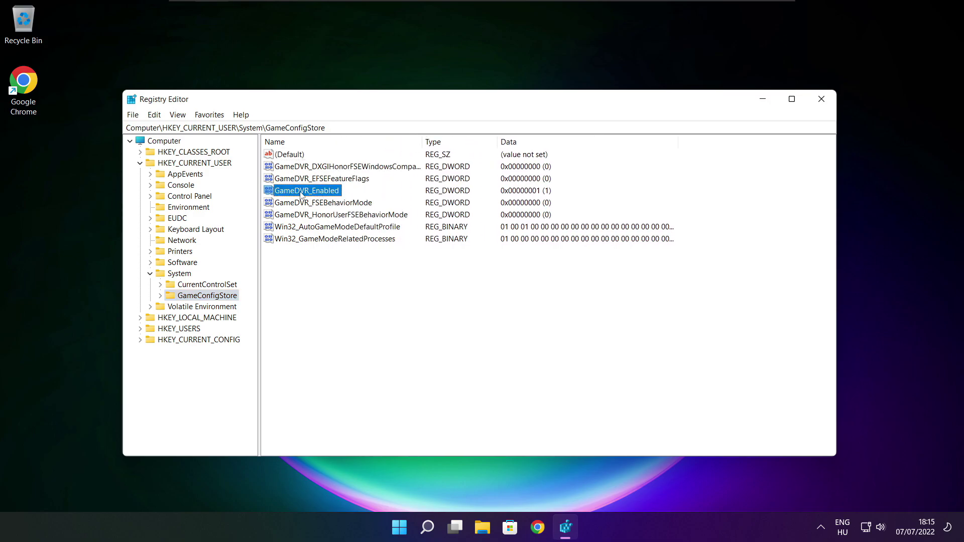
# Set GameDVR_Enabled to 0 and collapse the HKEY_CURRENT_USER branch
pyautogui.doubleClick(303, 191)
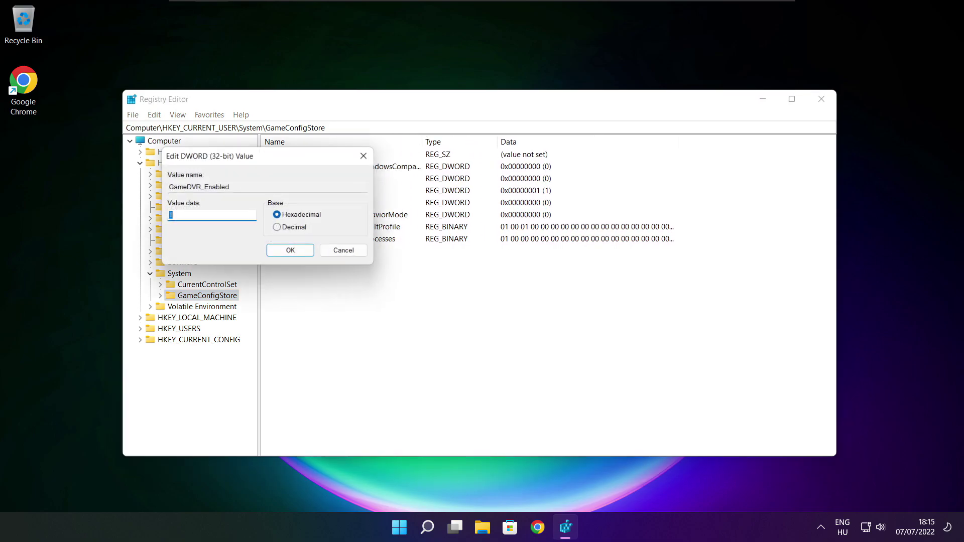
pyautogui.moveTo(283, 161); pyautogui.dragTo(507, 199)
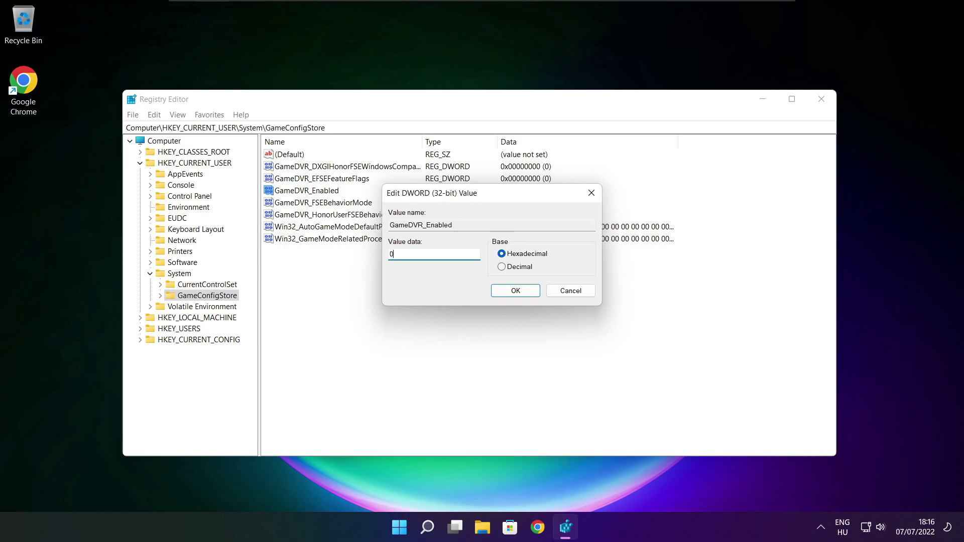
pyautogui.click(517, 293)
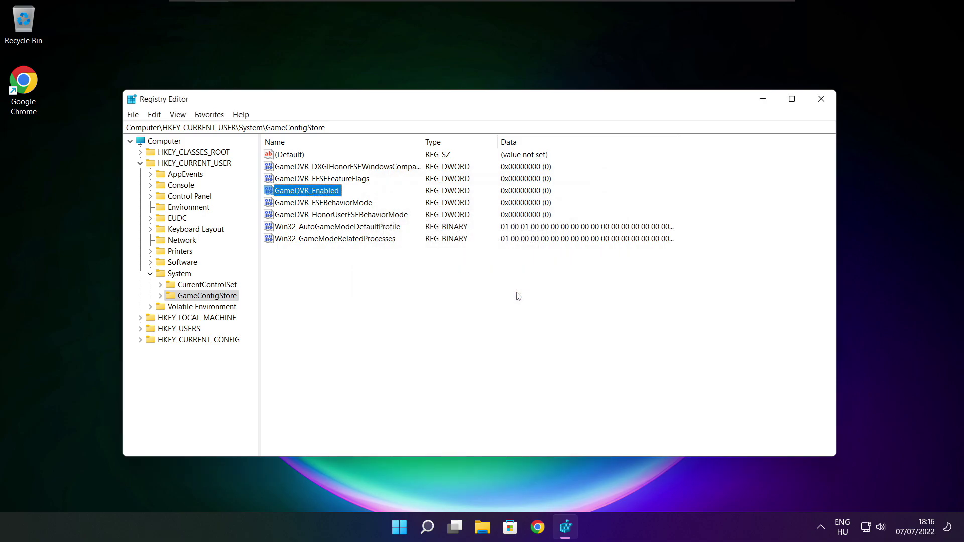
pyautogui.click(141, 164)
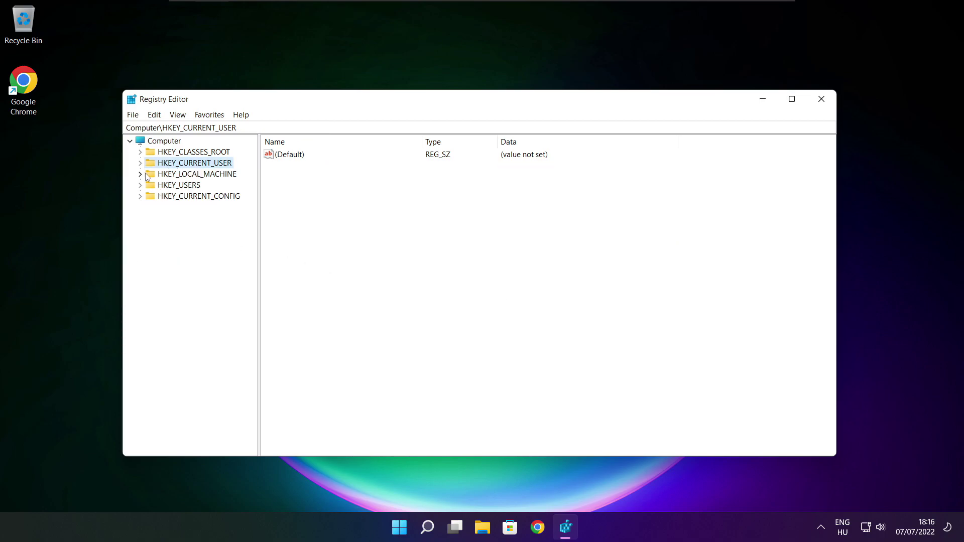
# Expand HKEY_LOCAL_MACHINE > SOFTWARE > Microsoft in the registry key tree
pyautogui.click(152, 176)
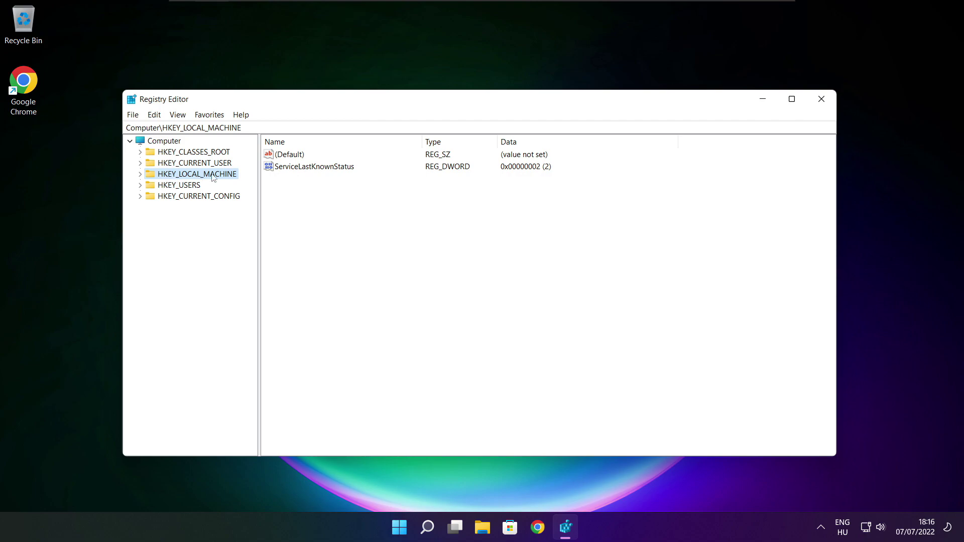
pyautogui.click(140, 175)
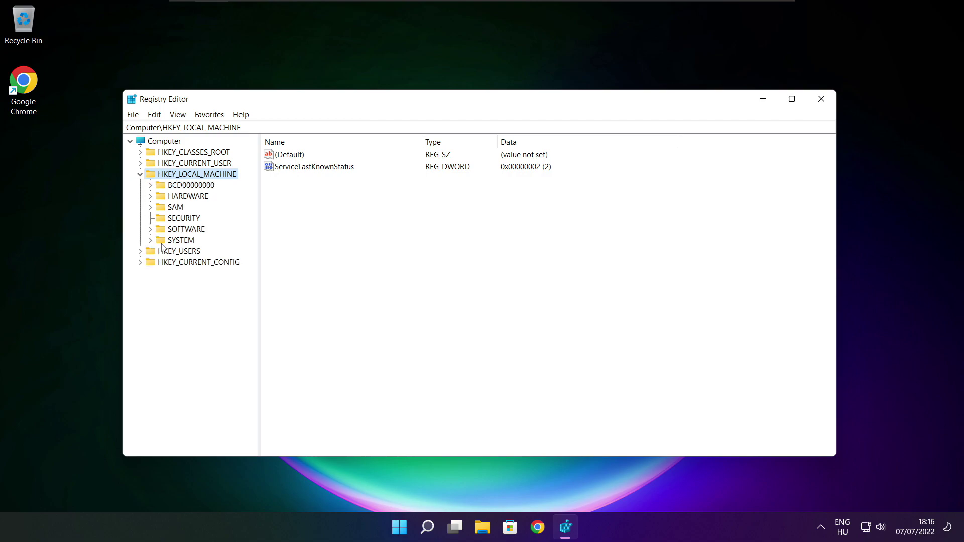
pyautogui.click(175, 232)
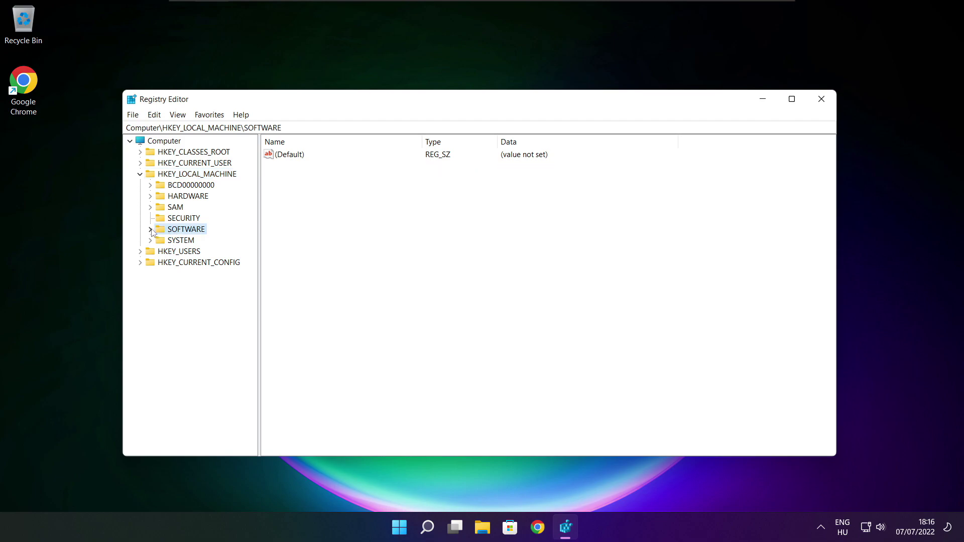
pyautogui.click(150, 230)
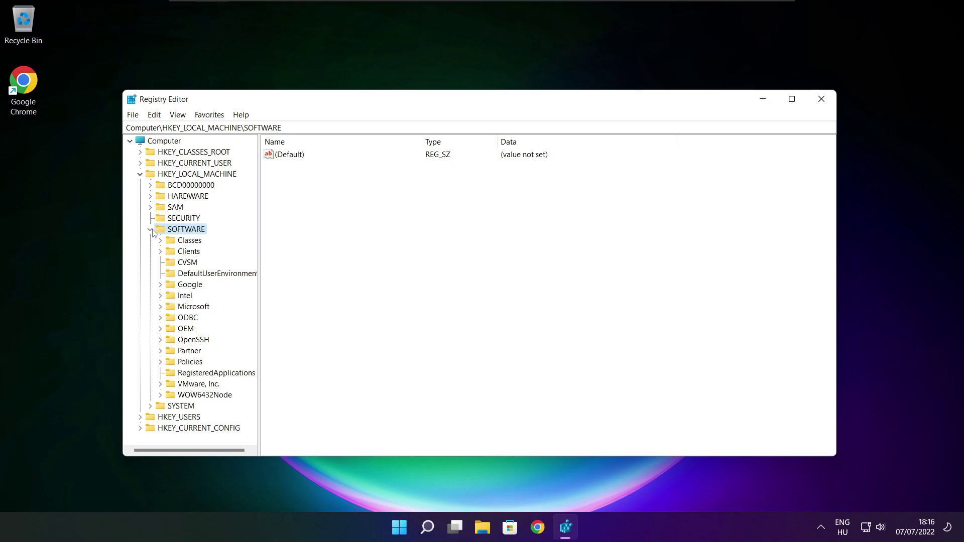
pyautogui.click(186, 307)
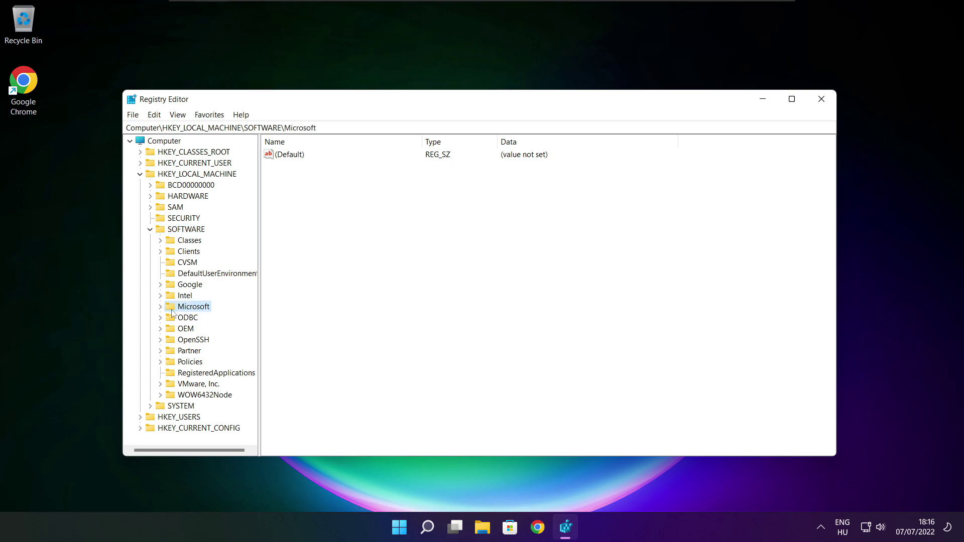
pyautogui.click(160, 307)
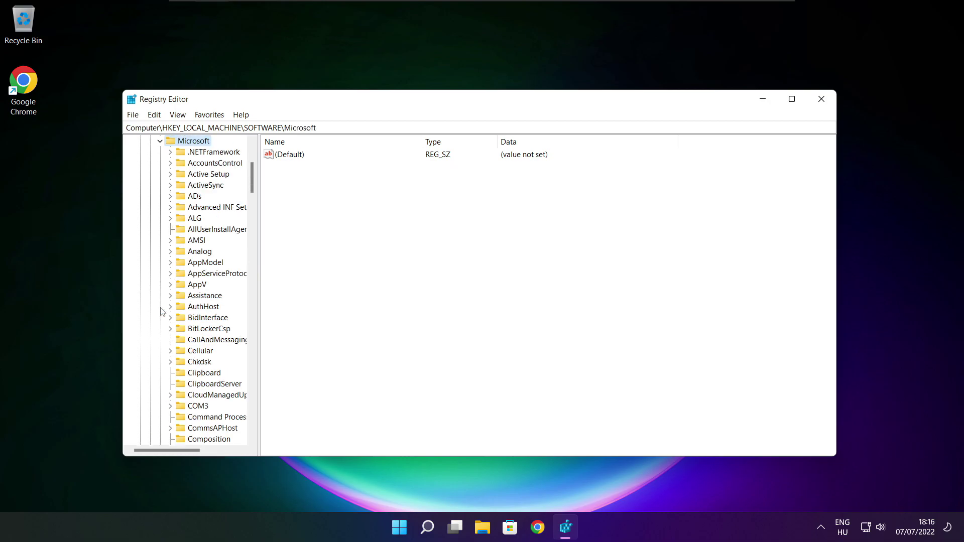
pyautogui.scroll(-16, 199, 301)
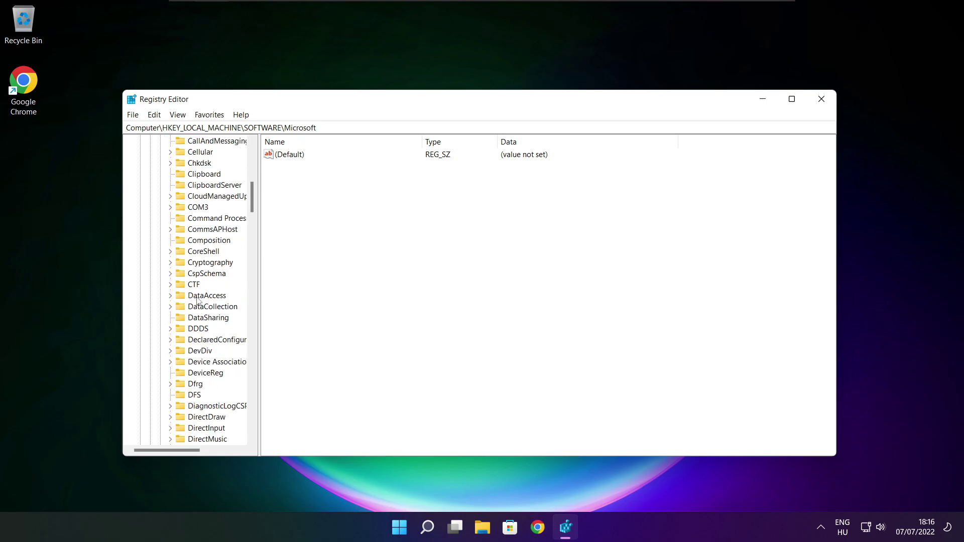
pyautogui.scroll(-20, 198, 301)
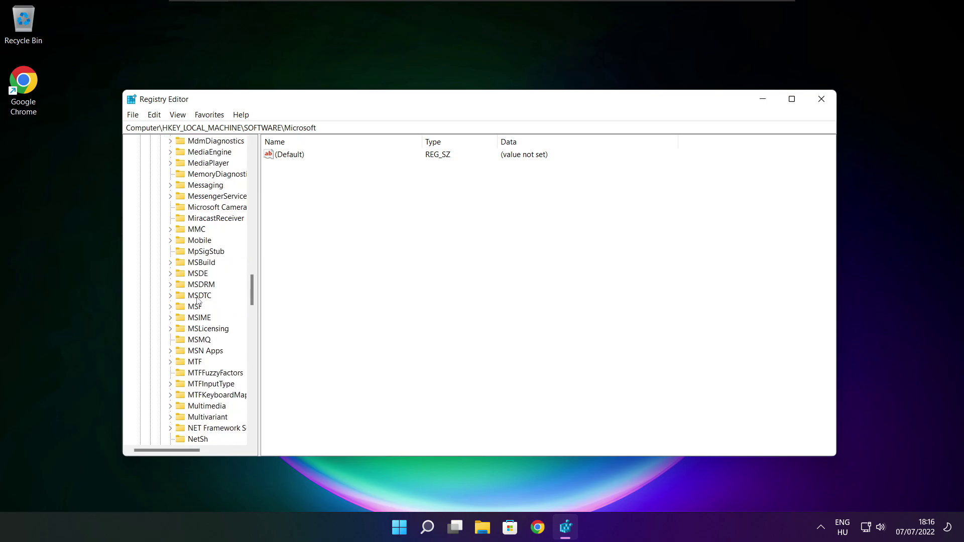
pyautogui.scroll(-6, 198, 300)
pyautogui.scroll(-1, 199, 300)
pyautogui.scroll(1, 198, 300)
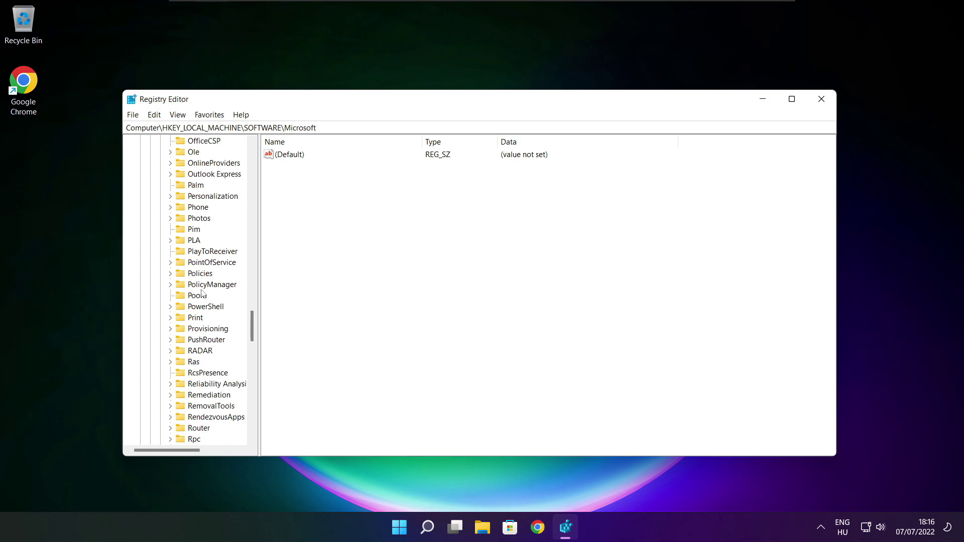
# Drill into PolicyManager\default\ApplicationManagement and show the AllowGameDVR key's values
pyautogui.click(191, 286)
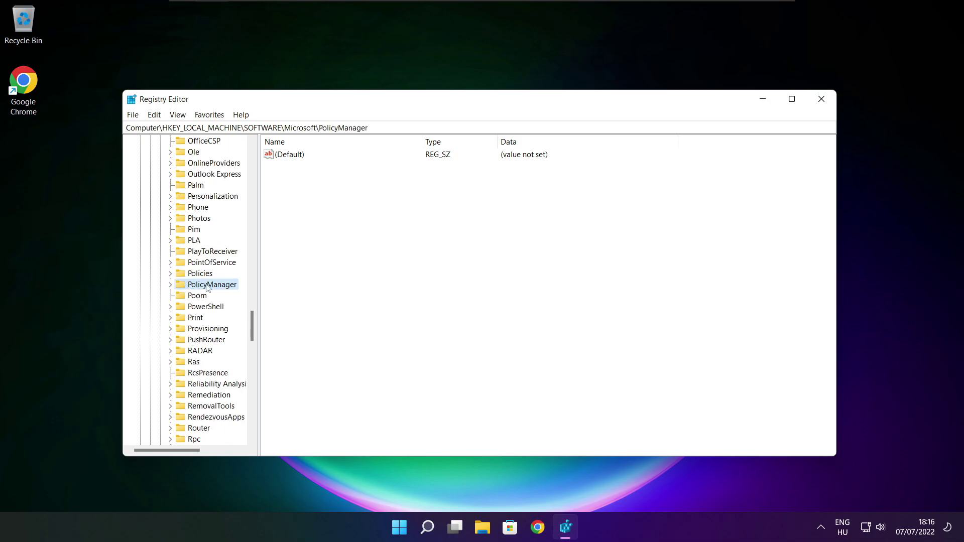
pyautogui.click(170, 285)
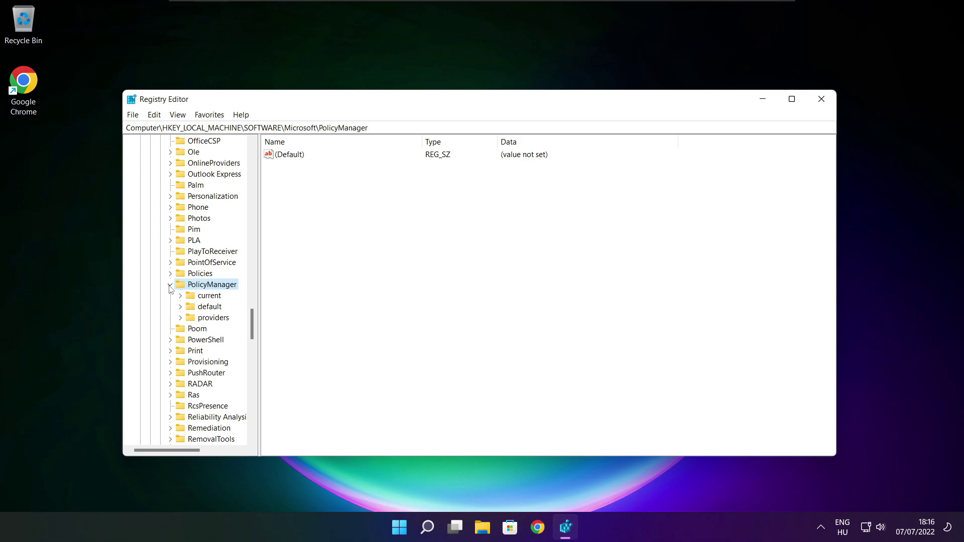
pyautogui.click(209, 307)
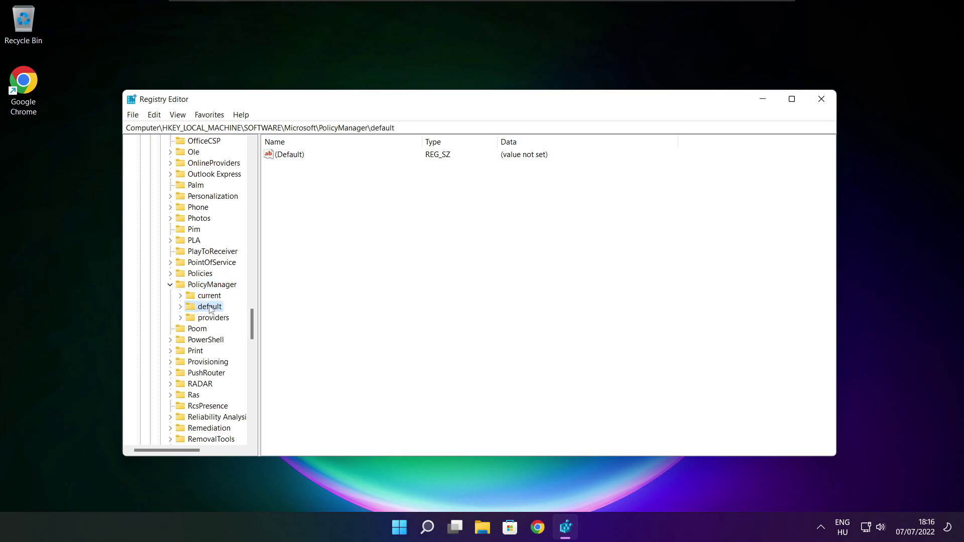
pyautogui.click(180, 307)
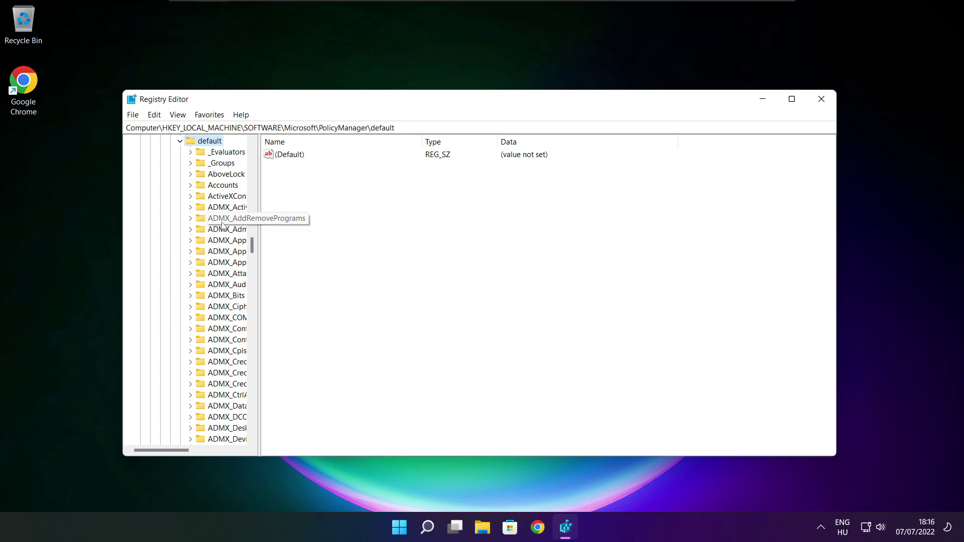
pyautogui.scroll(-8, 223, 223)
pyautogui.scroll(-20, 223, 223)
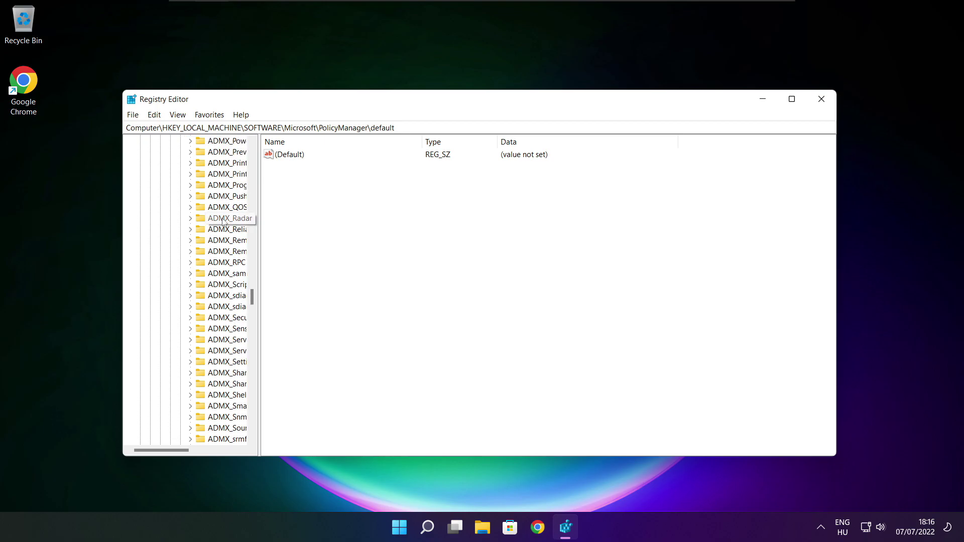
pyautogui.scroll(-3, 223, 221)
pyautogui.moveTo(259, 215); pyautogui.dragTo(319, 216)
pyautogui.scroll(1, 262, 216)
pyautogui.click(234, 207)
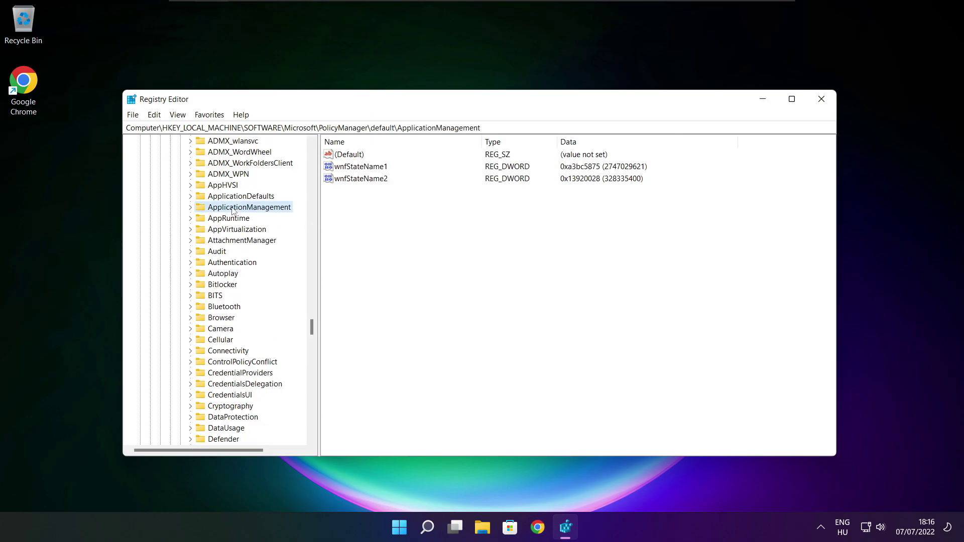
pyautogui.click(191, 208)
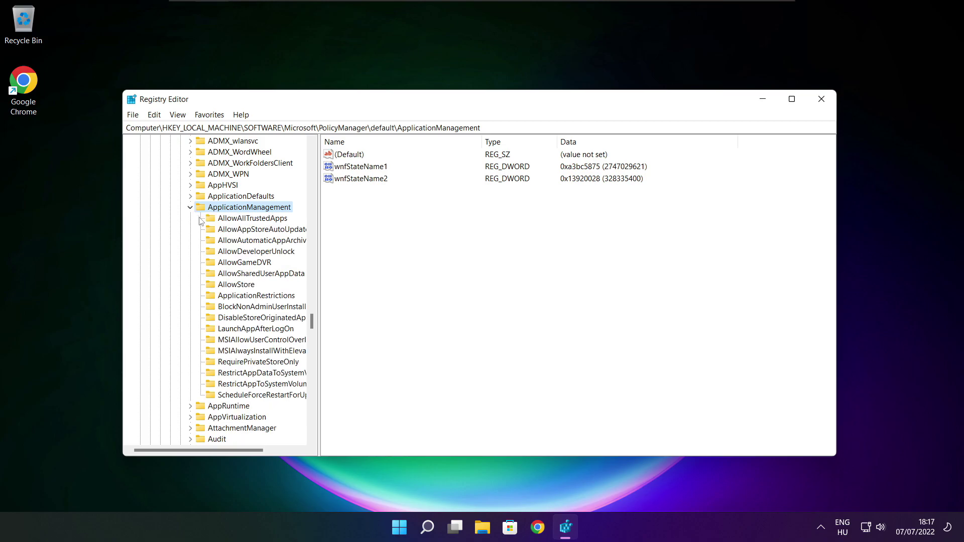
pyautogui.moveTo(318, 252); pyautogui.dragTo(329, 253)
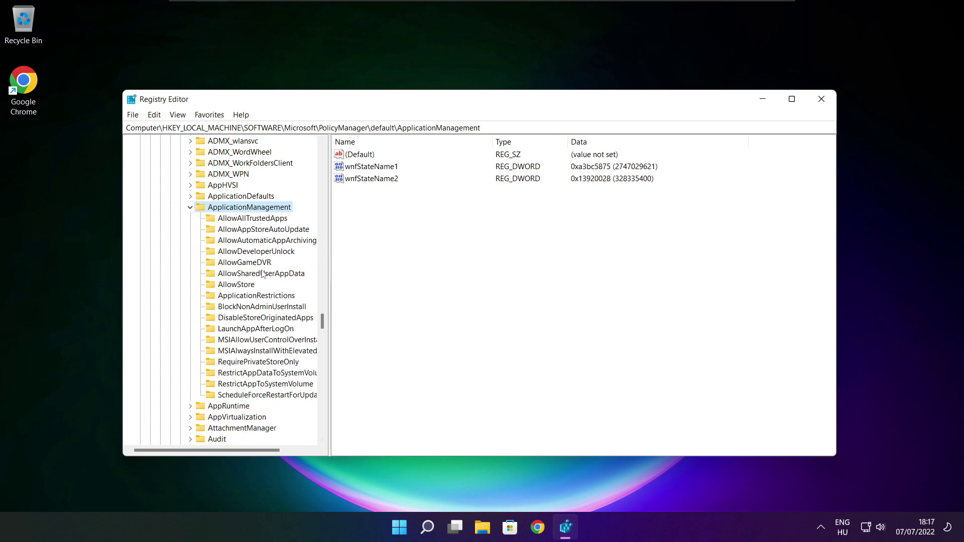
pyautogui.click(243, 264)
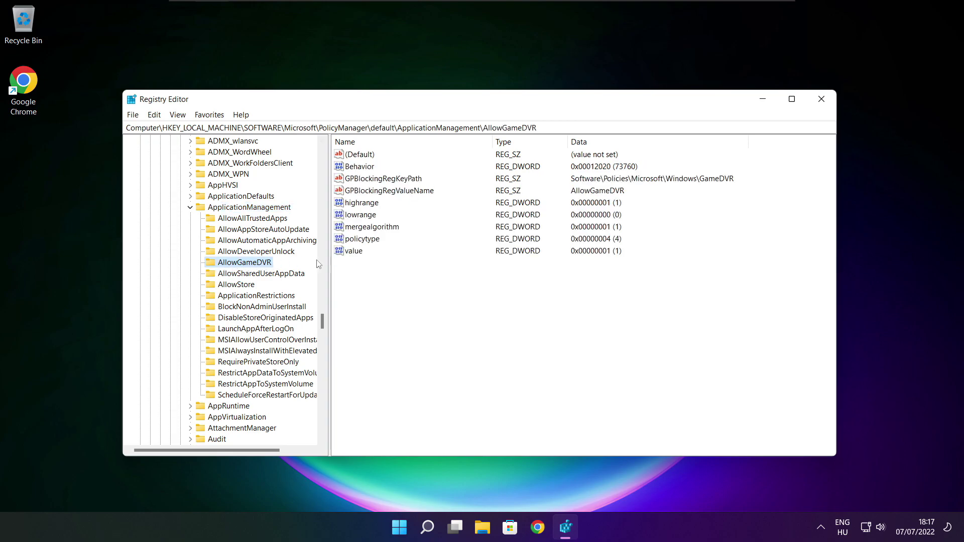
# Set the AllowGameDVR key's 'value' entry to 0
pyautogui.click(354, 253)
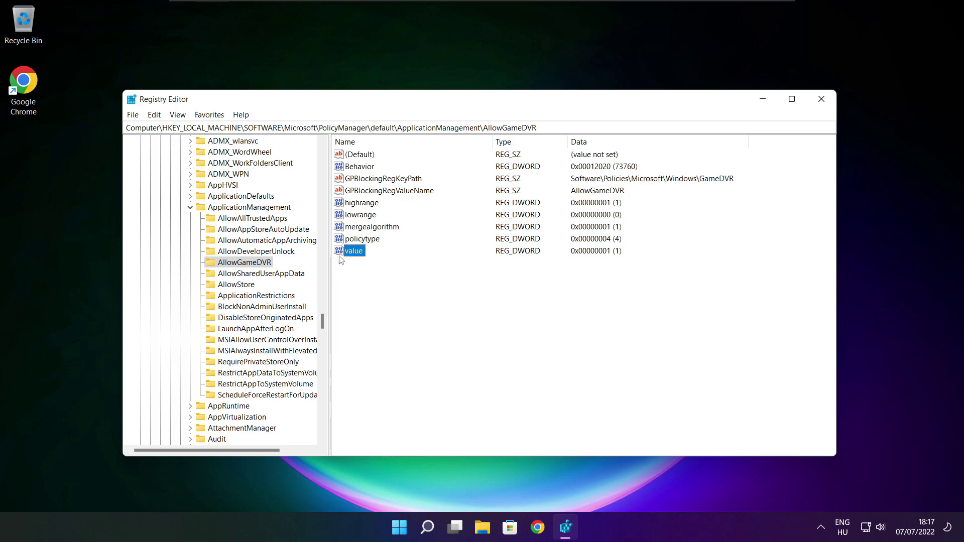
pyautogui.doubleClick(358, 251)
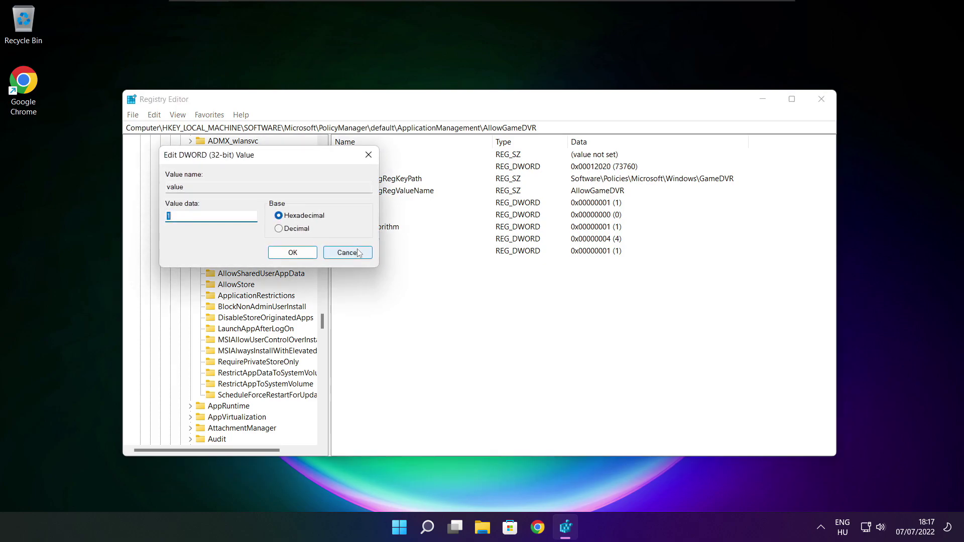
pyautogui.moveTo(271, 161); pyautogui.dragTo(489, 200)
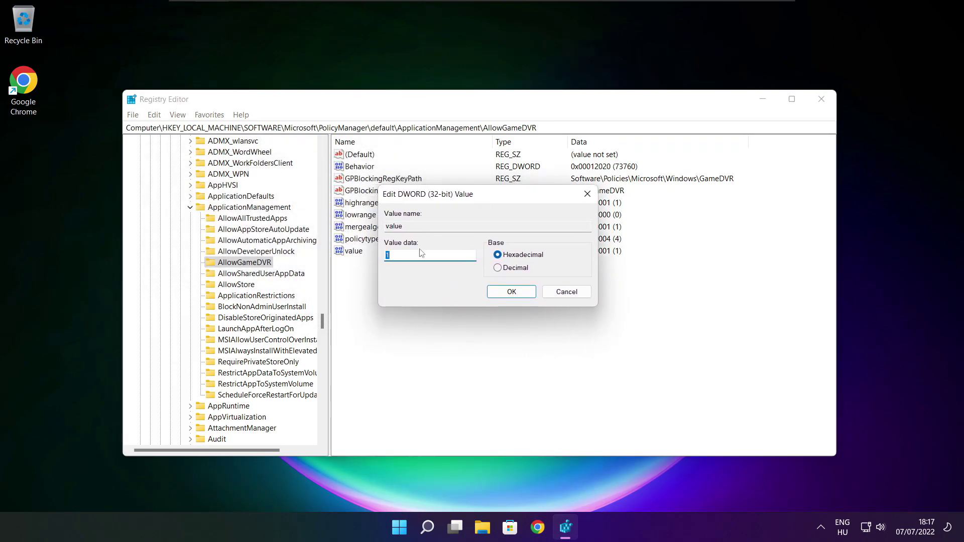
pyautogui.write('1')
pyautogui.click(511, 291)
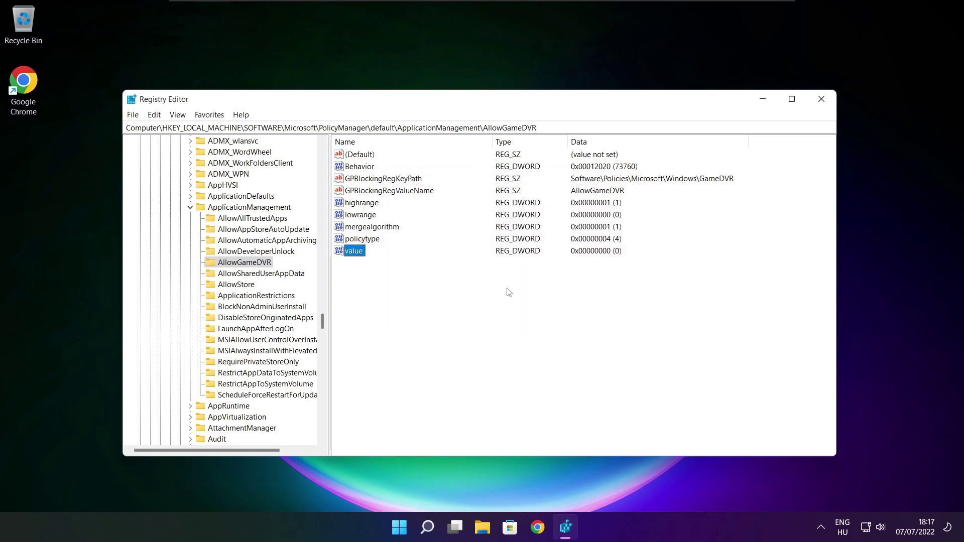
# Close Registry Editor and restore the Chrome window with the DirectX download page
pyautogui.click(823, 100)
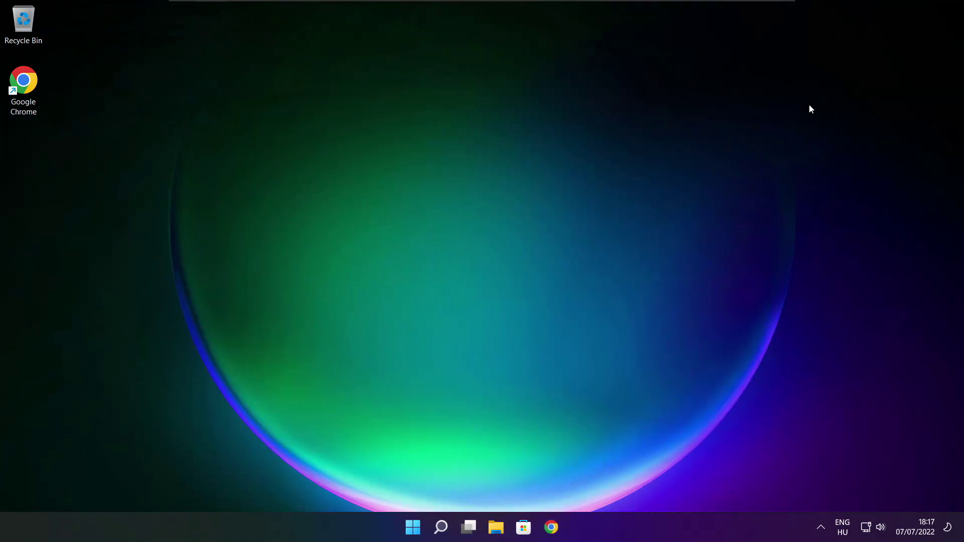
pyautogui.click(562, 527)
pyautogui.click(506, 475)
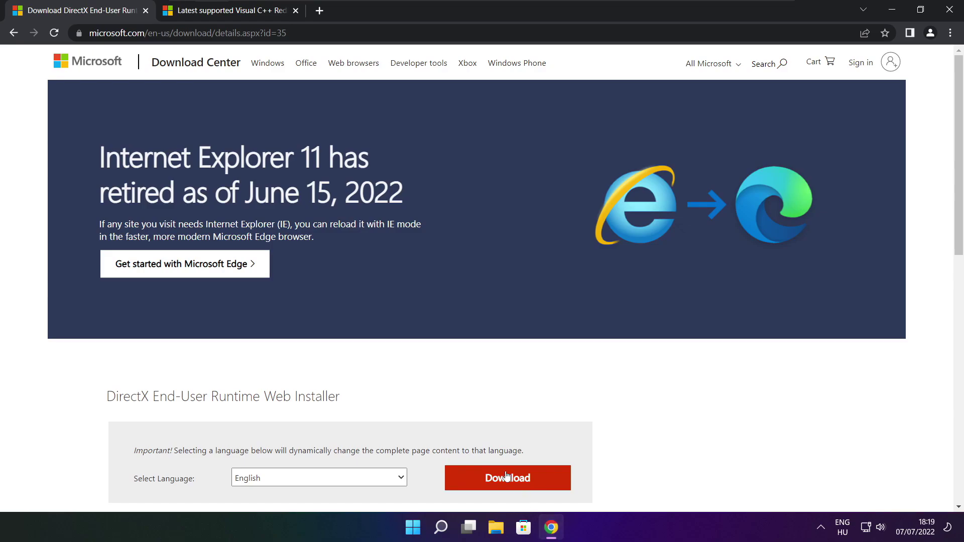
# Download the DirectX End-User Runtime Web Installer, dxwebsetup.exe
pyautogui.moveTo(287, 33); pyautogui.dragTo(89, 33)
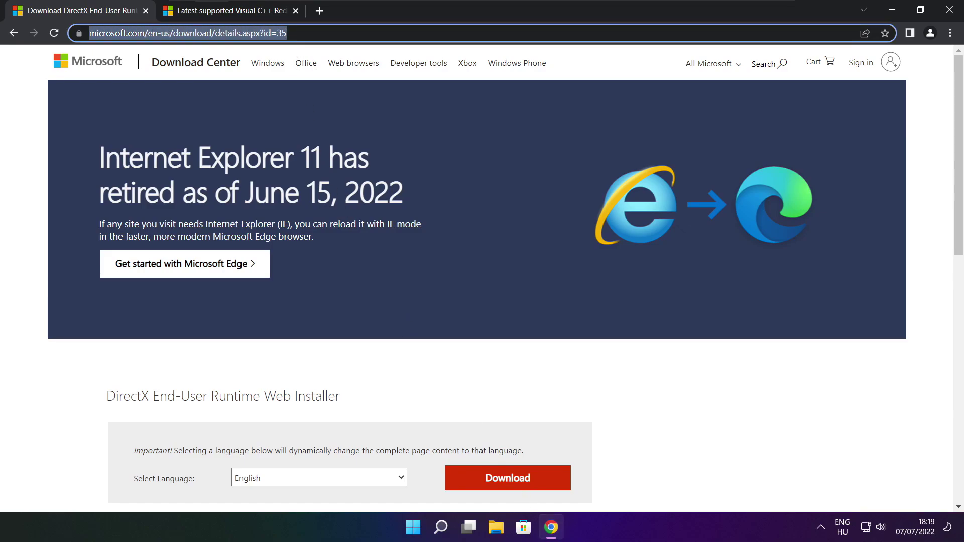
pyautogui.click(179, 33)
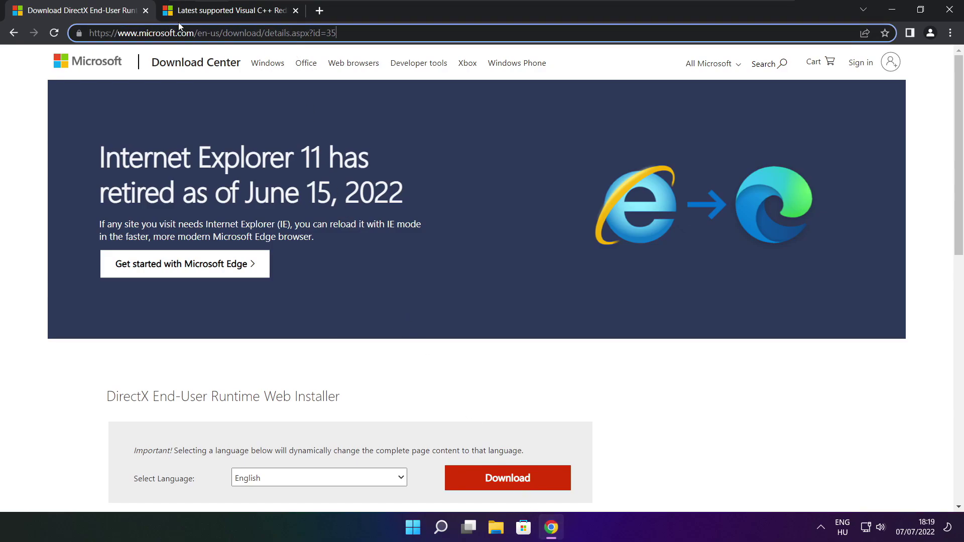
pyautogui.click(347, 364)
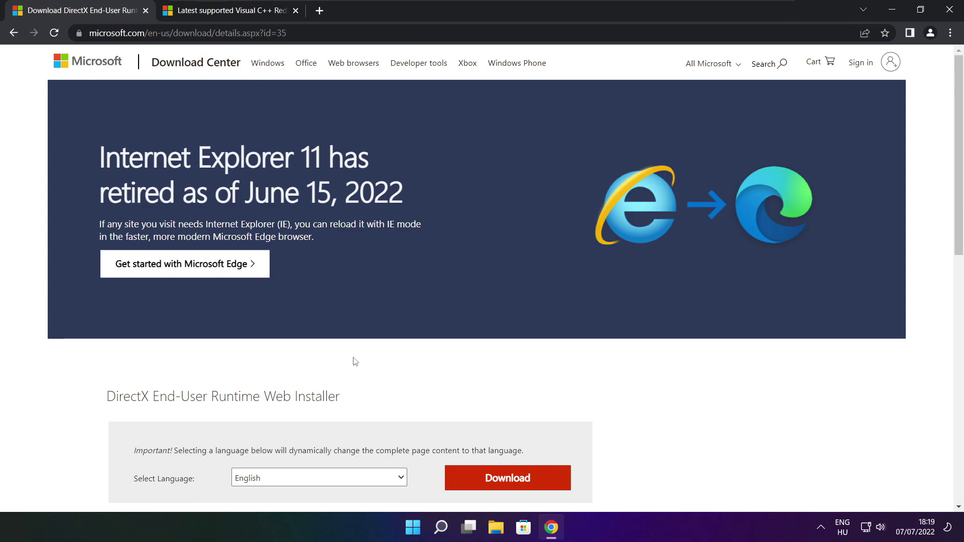
pyautogui.scroll(-3, 356, 214)
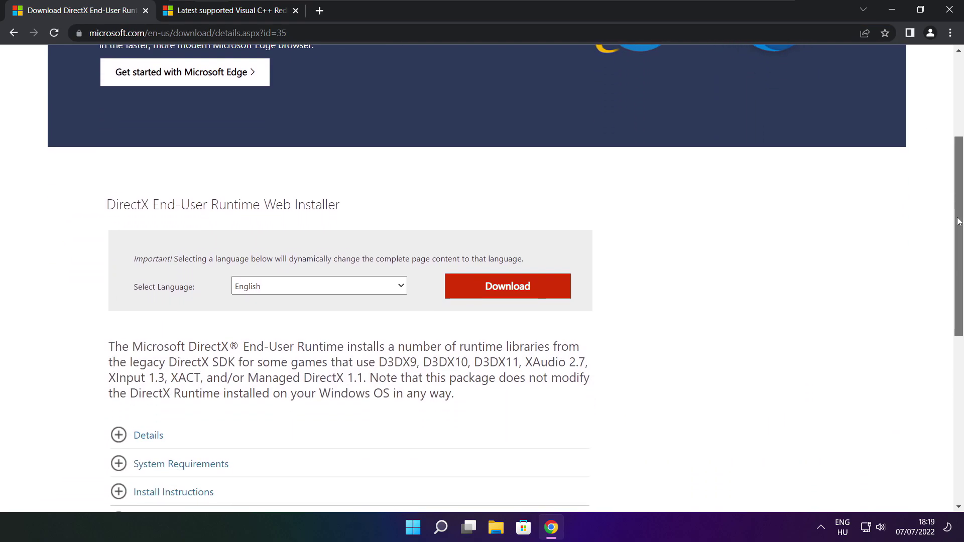
pyautogui.moveTo(356, 213); pyautogui.dragTo(411, 214)
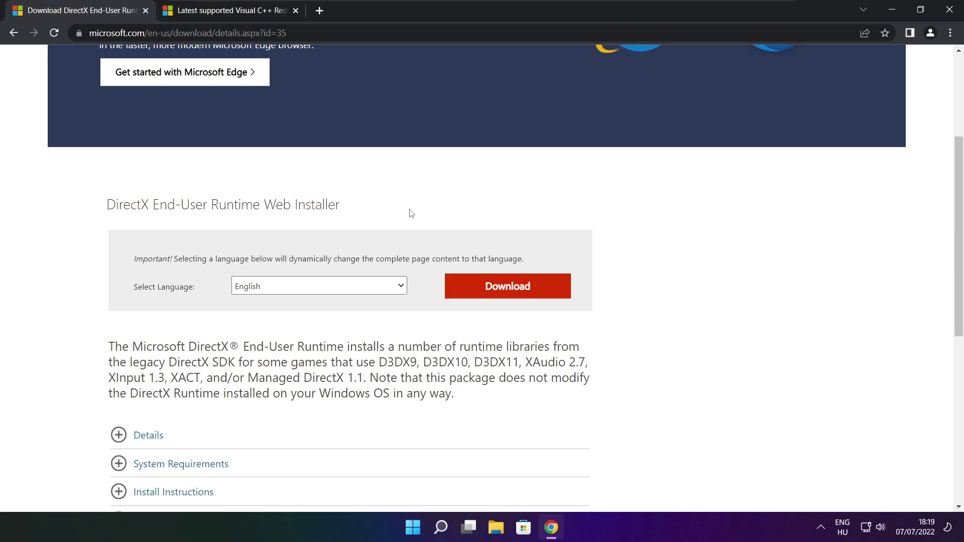
pyautogui.click(512, 289)
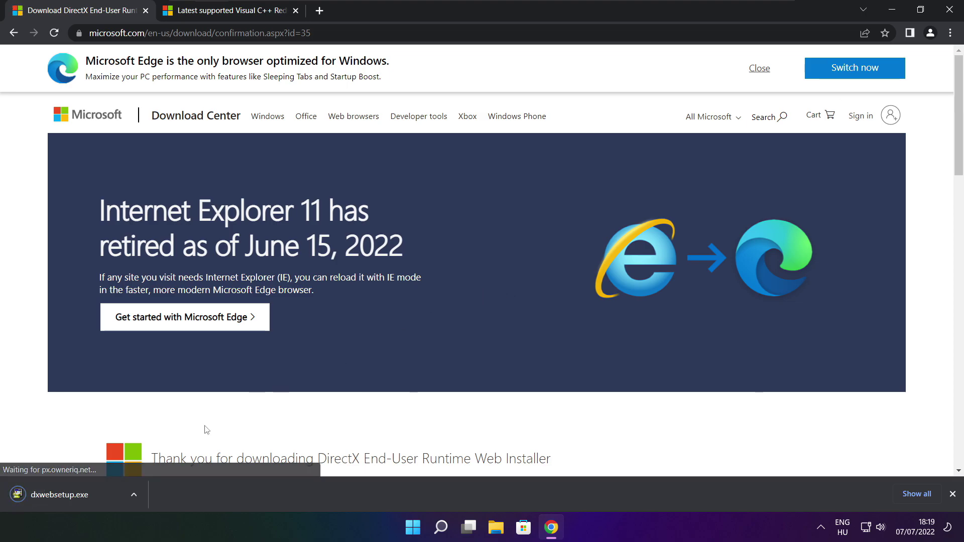
# Run dxwebsetup.exe and accept the DirectX licence agreement
pyautogui.click(90, 495)
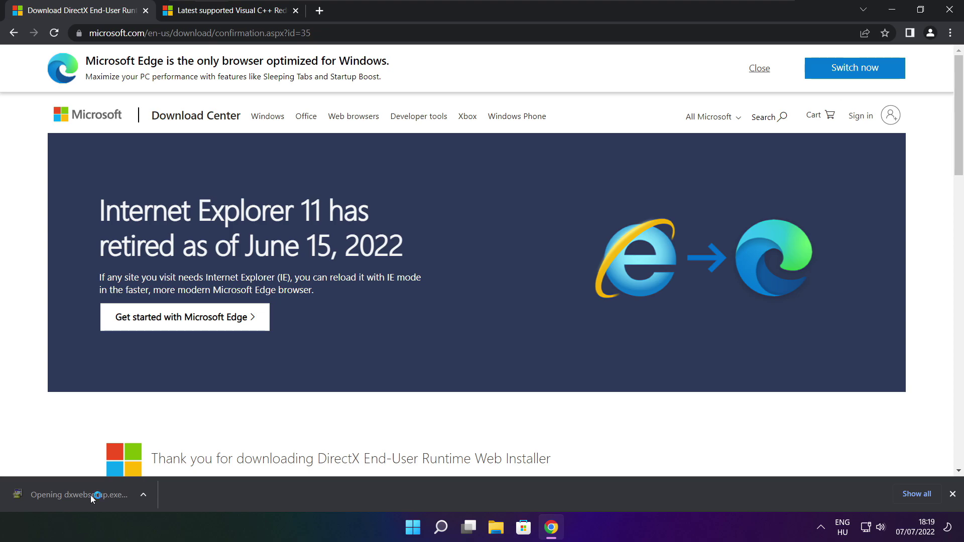
pyautogui.moveTo(204, 78); pyautogui.dragTo(458, 141)
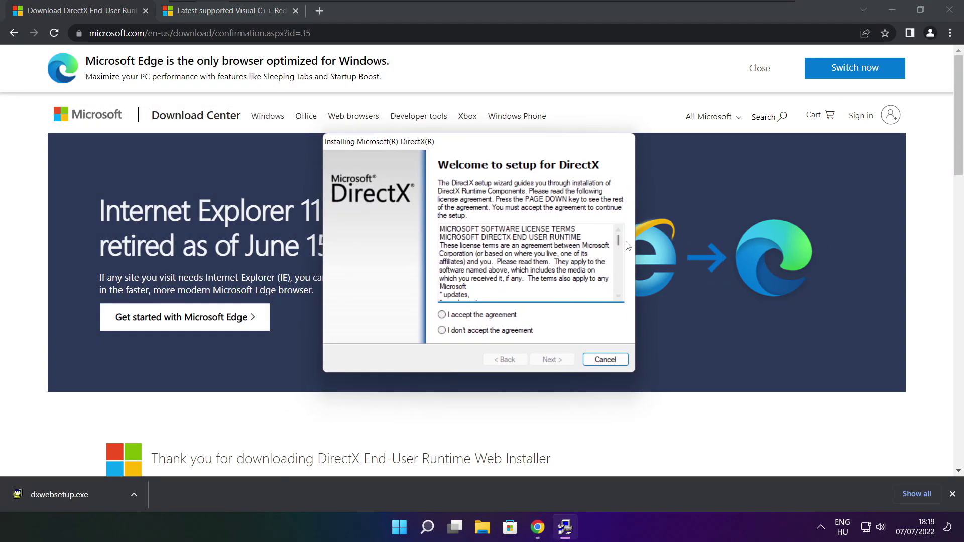
pyautogui.moveTo(618, 240); pyautogui.dragTo(616, 302)
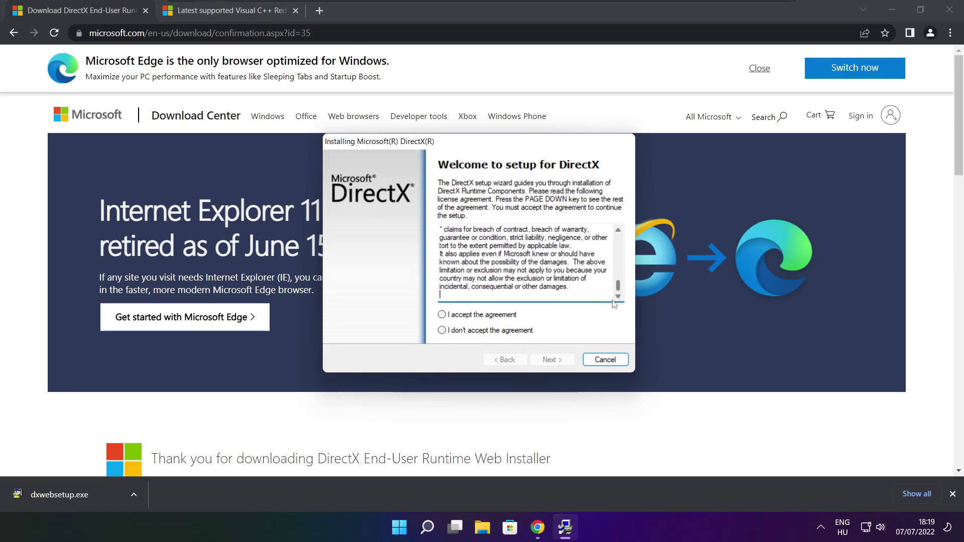
pyautogui.click(462, 315)
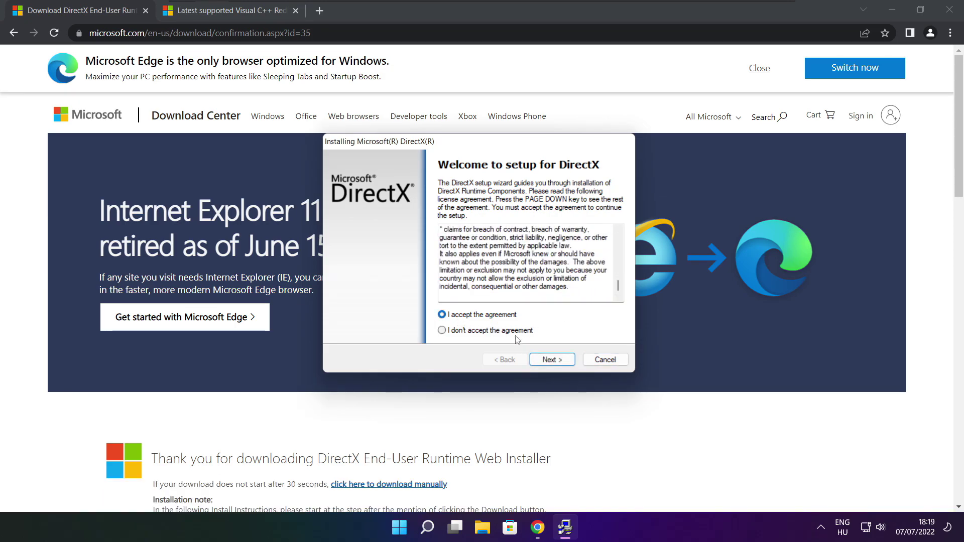
pyautogui.click(553, 360)
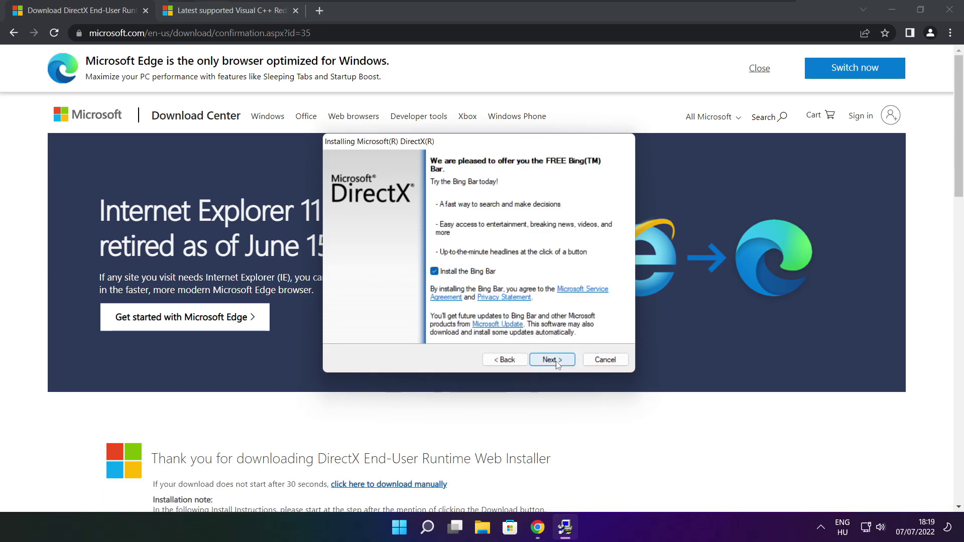
# Skip the Bing Bar, install the DirectX runtime components, and finish setup
pyautogui.click(435, 271)
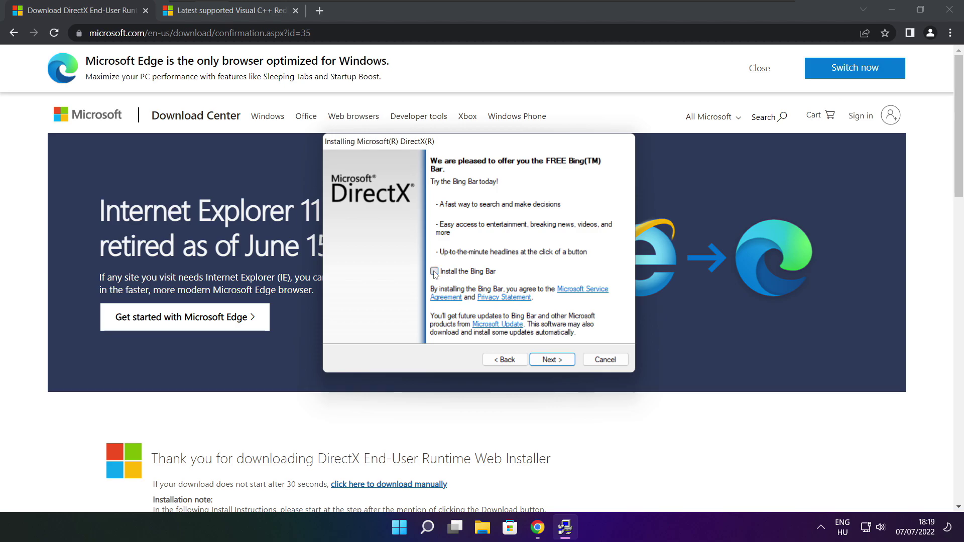
pyautogui.click(561, 363)
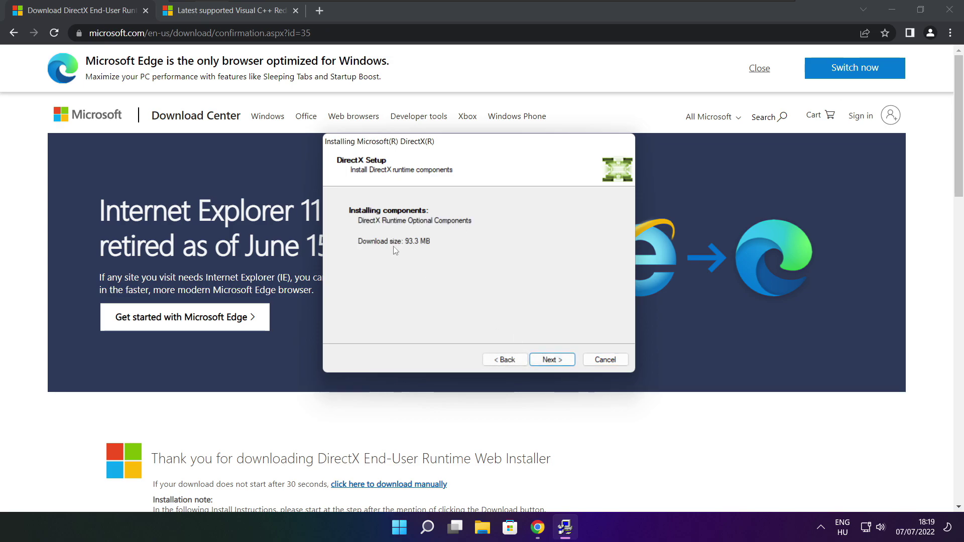
pyautogui.click(552, 360)
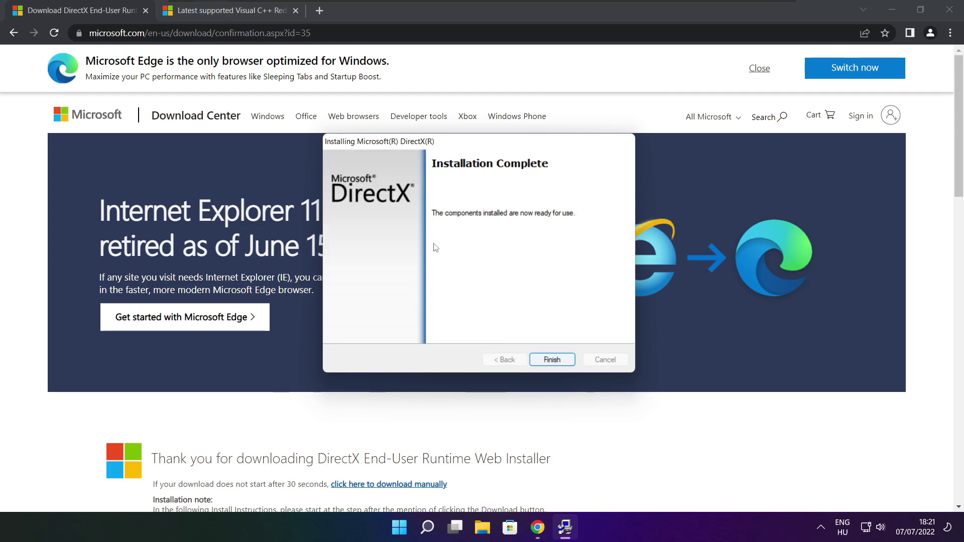
pyautogui.click(552, 360)
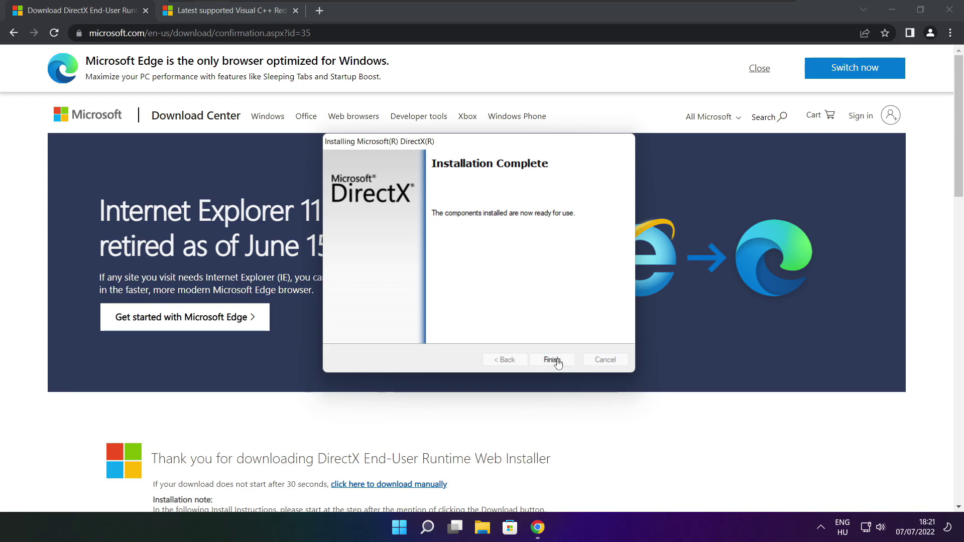
# Close the DirectX download tab in Chrome
pyautogui.click(146, 11)
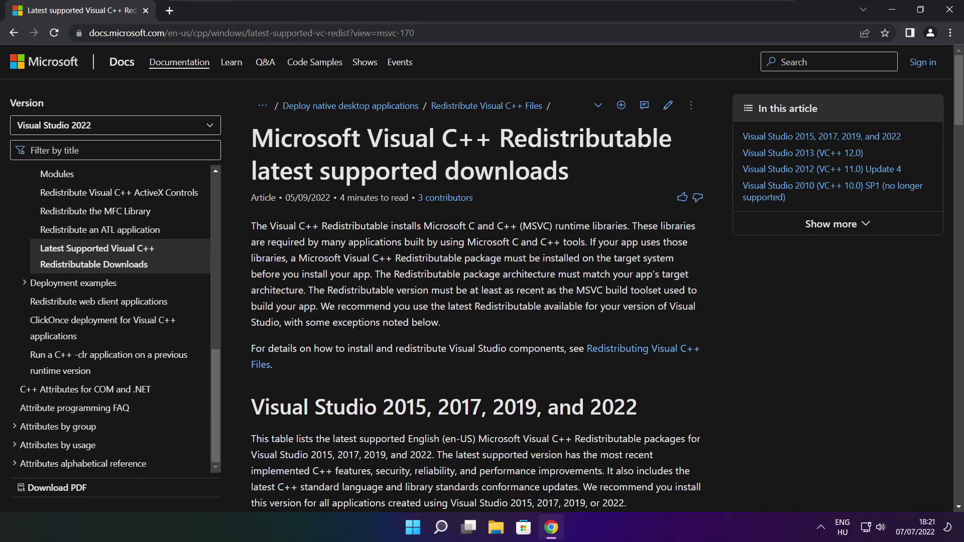
pyautogui.moveTo(414, 33)
pyautogui.mouseDown()
pyautogui.moveTo(89, 33)
pyautogui.moveTo(415, 33)
pyautogui.mouseUp()
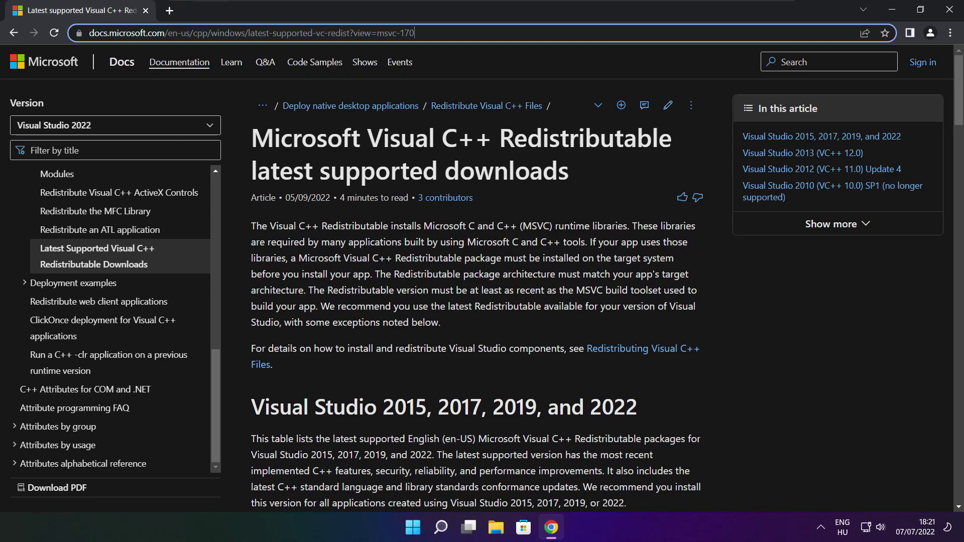
pyautogui.click(477, 61)
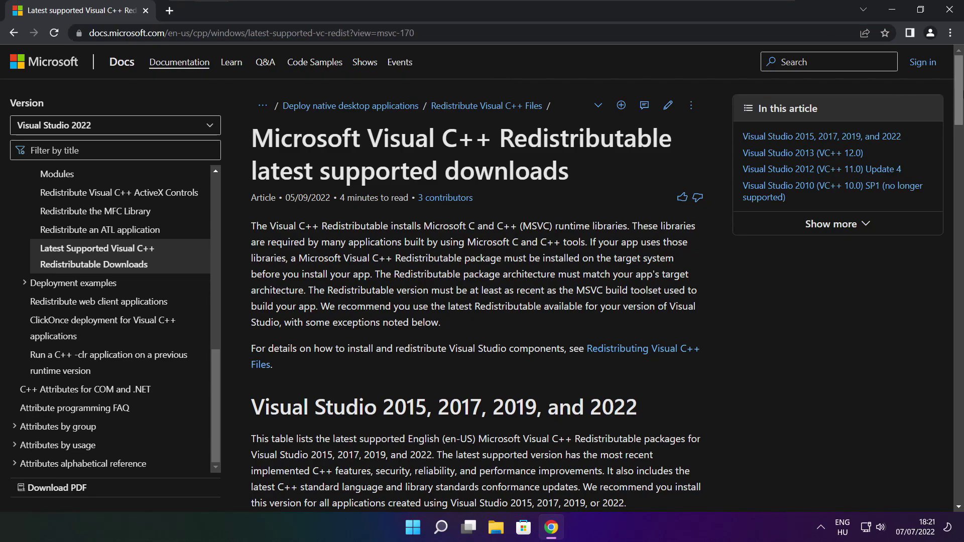
# Download the ARM64, x86 and x64 Visual C++ 2015–2022 redistributables from the docs page table
pyautogui.moveTo(959, 95); pyautogui.dragTo(954, 140)
pyautogui.moveTo(255, 248); pyautogui.dragTo(648, 335)
pyautogui.click(648, 346)
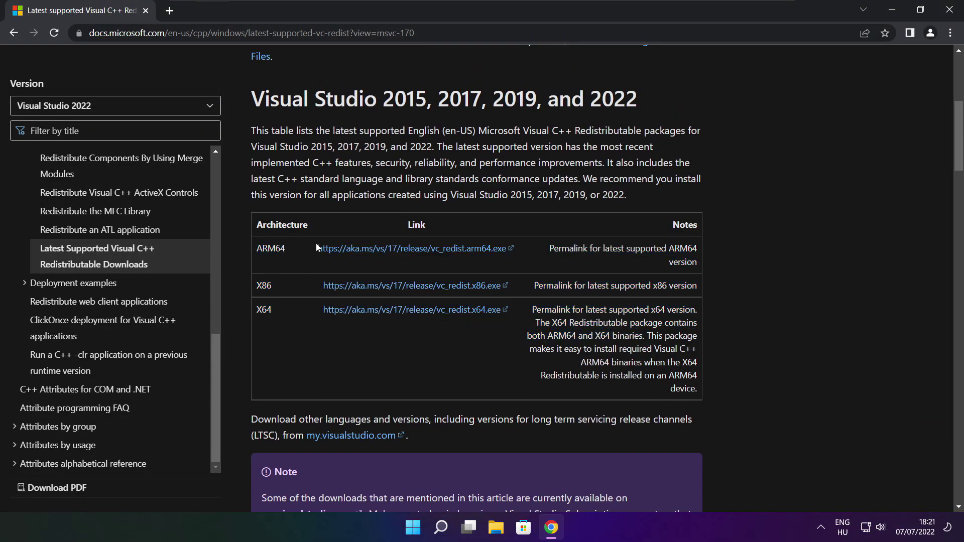
pyautogui.click(400, 252)
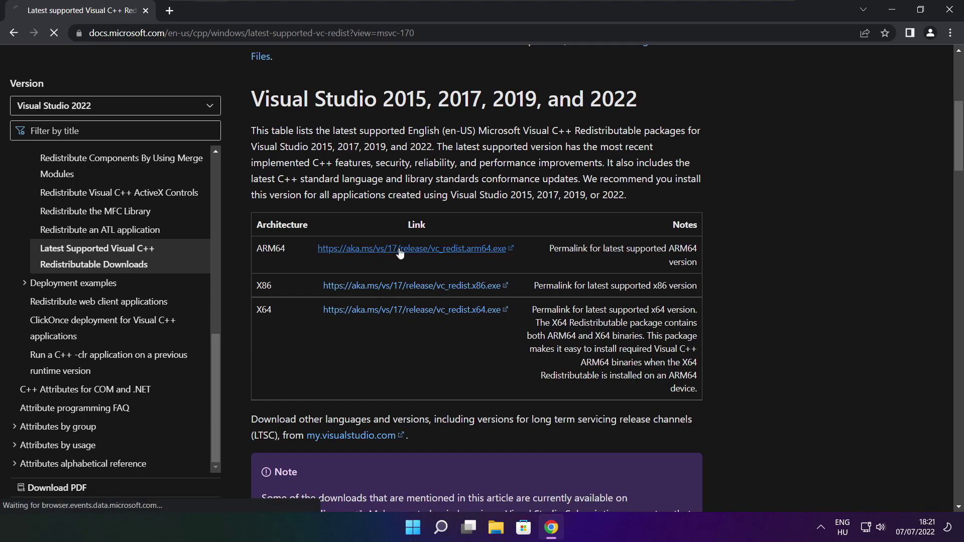
pyautogui.click(400, 310)
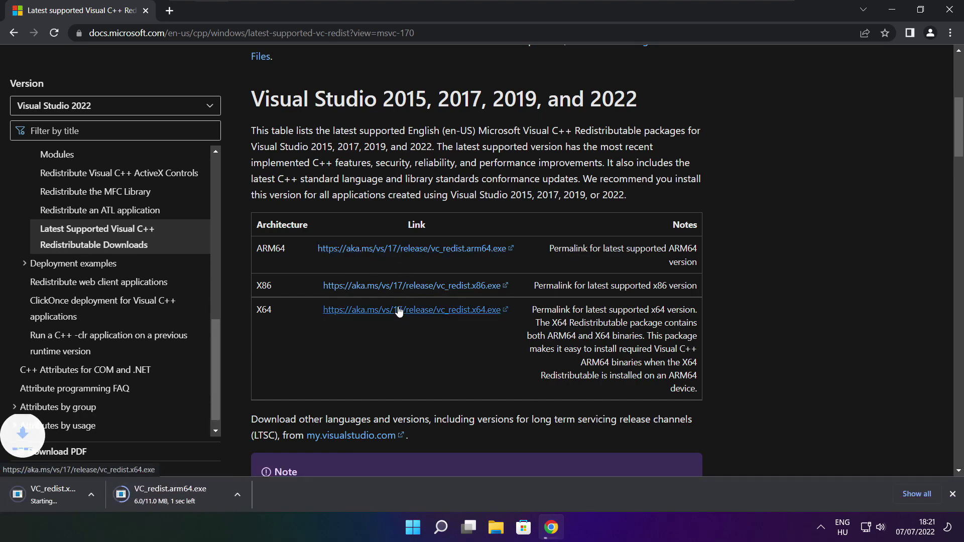
pyautogui.click(397, 310)
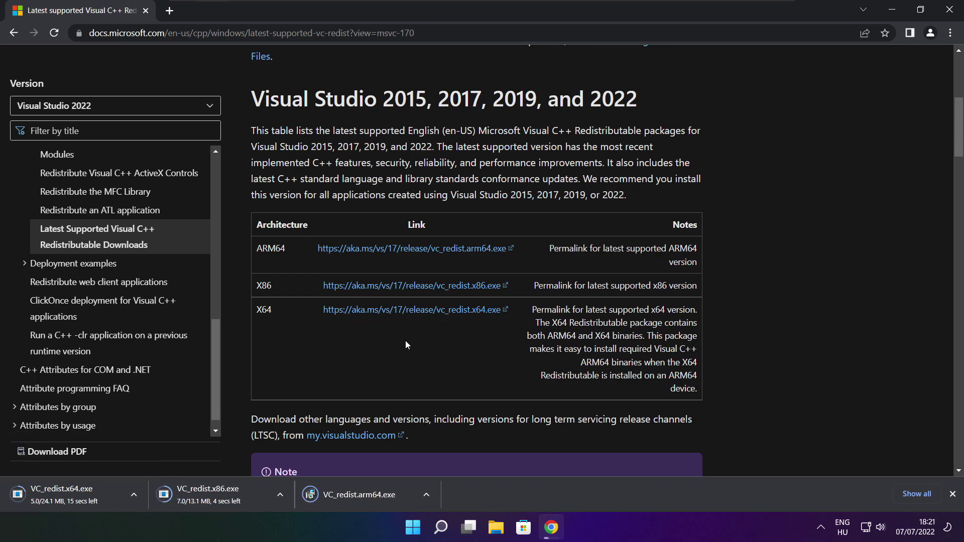
pyautogui.click(367, 496)
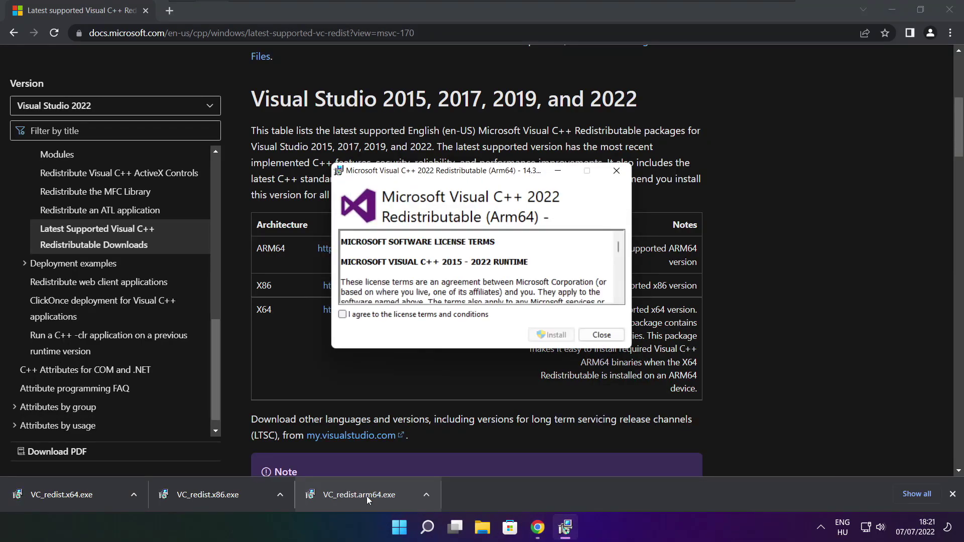
pyautogui.moveTo(618, 249); pyautogui.dragTo(618, 294)
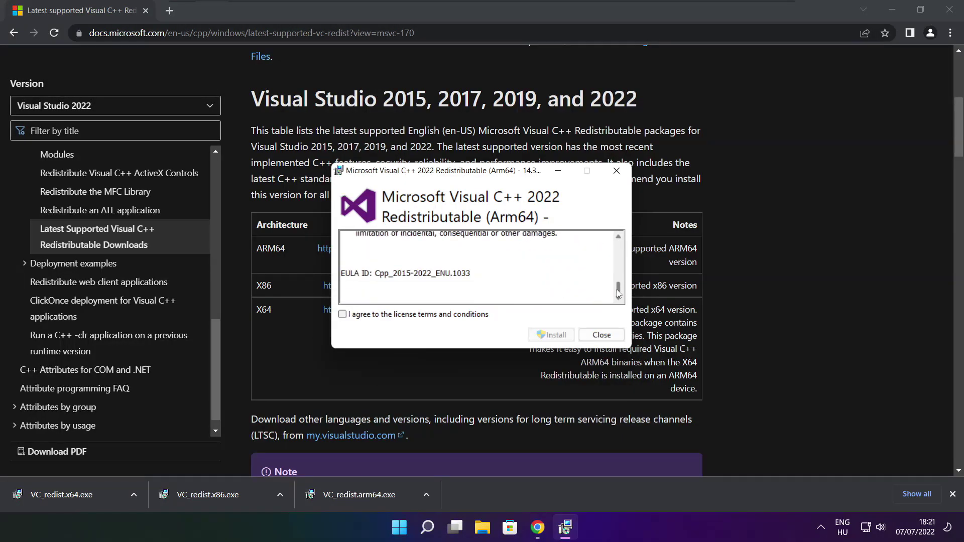
pyautogui.click(342, 315)
pyautogui.click(548, 336)
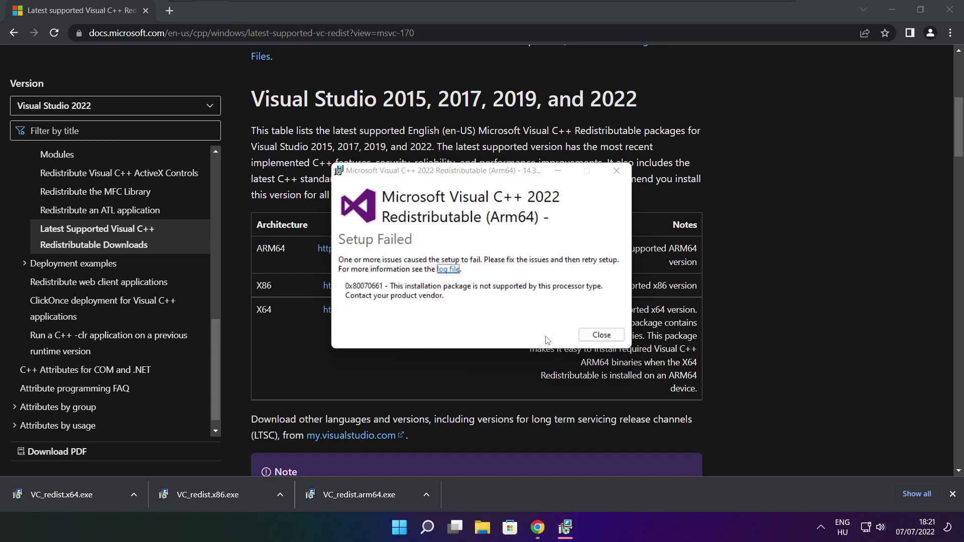
pyautogui.click(585, 337)
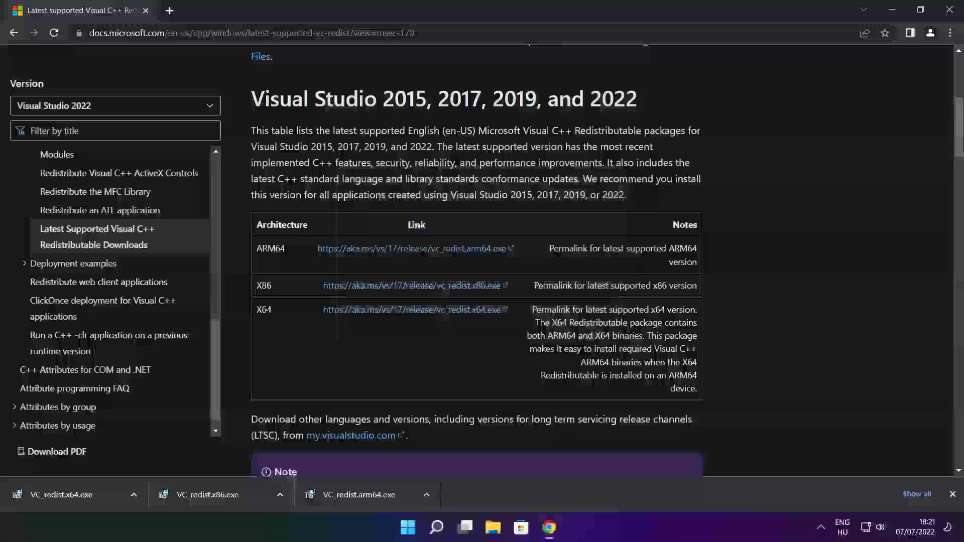
# Run VC_redist.x86.exe, accept the licence, install version 14.32.31332, and close the finished setup
pyautogui.click(227, 493)
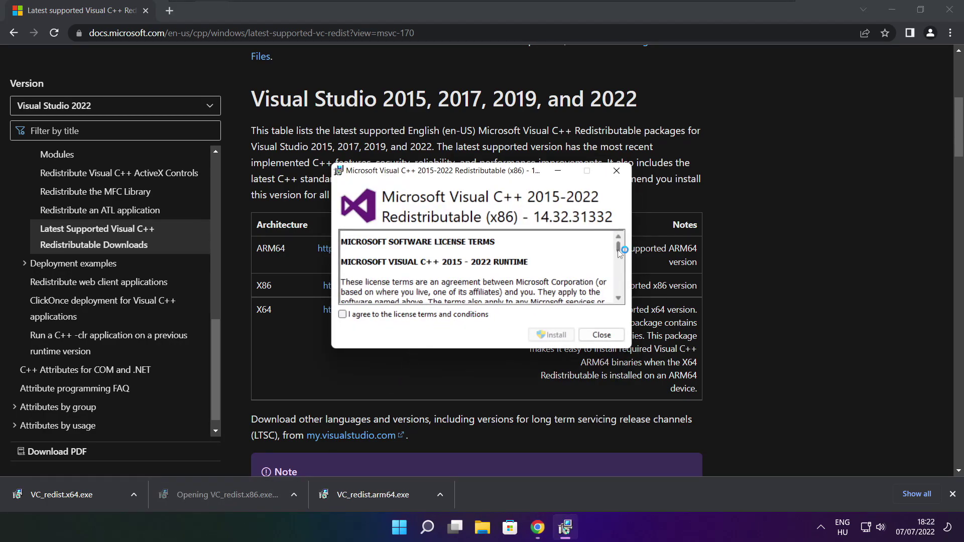
pyautogui.moveTo(618, 249); pyautogui.dragTo(618, 289)
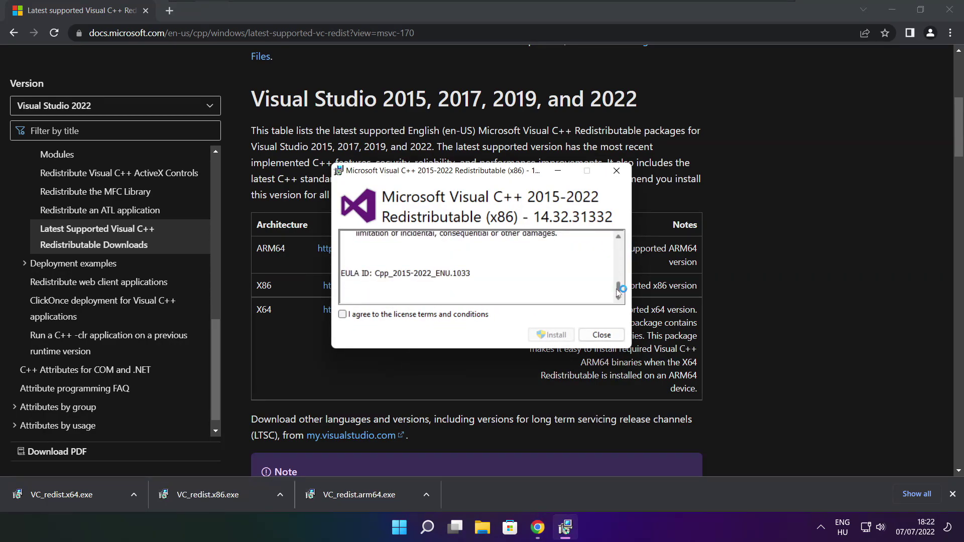
pyautogui.click(342, 314)
pyautogui.click(553, 336)
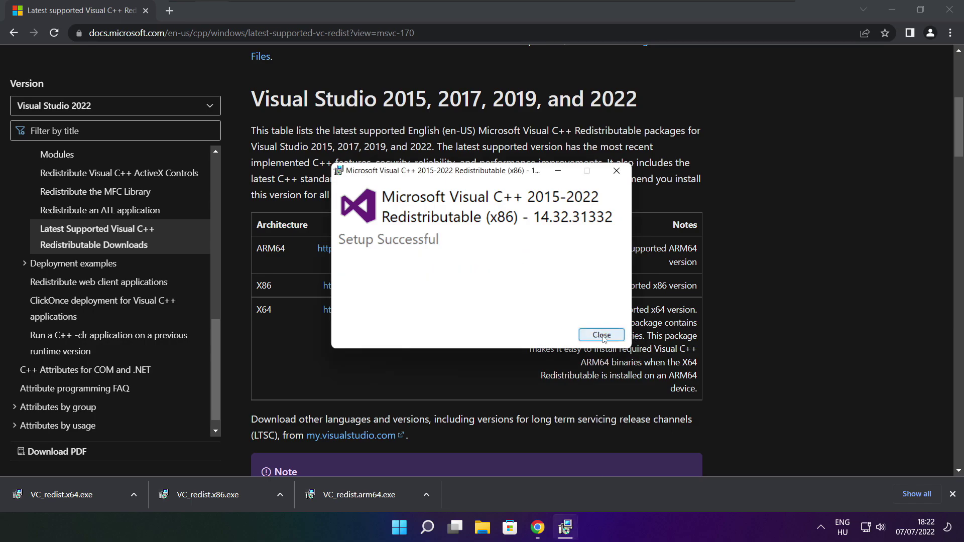
pyautogui.click(603, 335)
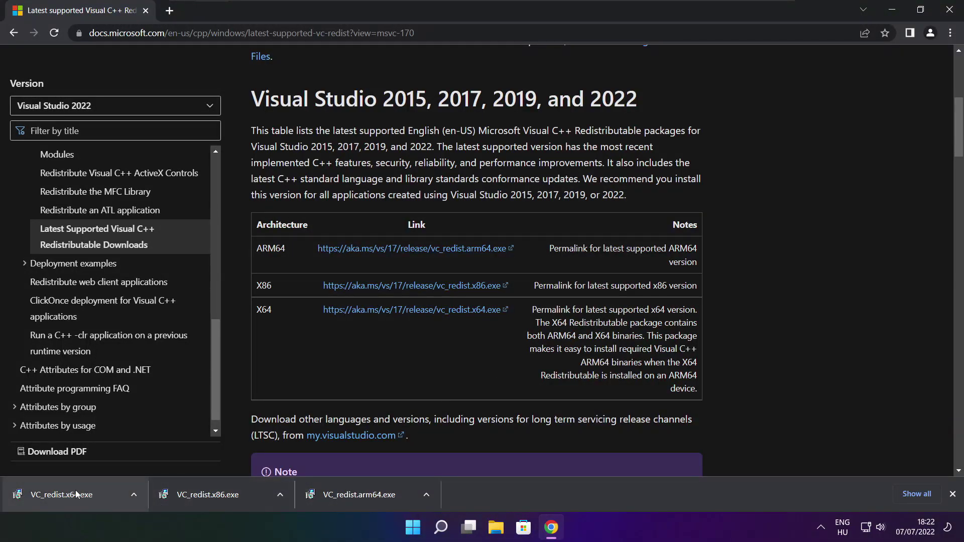
# Run VC_redist.x64.exe, accept the licence, install version 14.32.31332, and close the finished setup
pyautogui.click(78, 495)
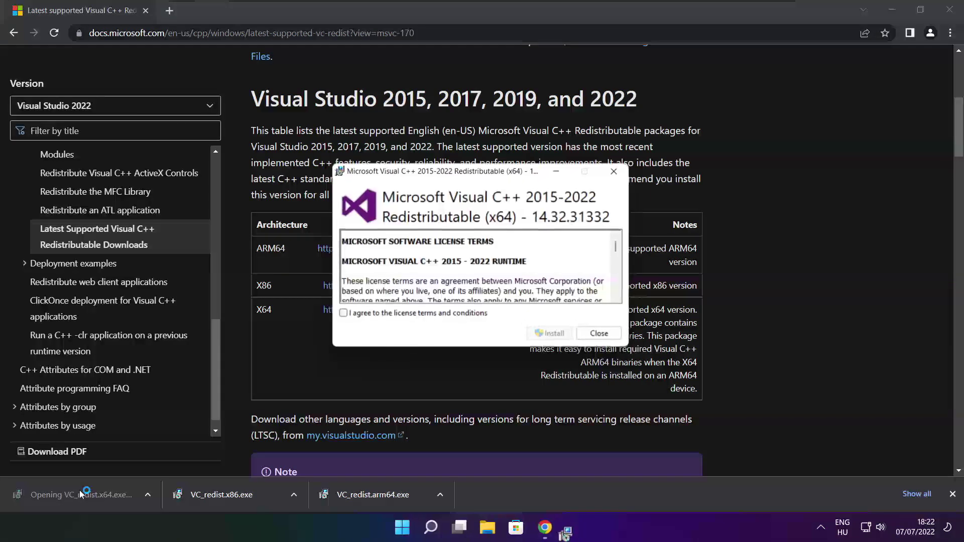
pyautogui.moveTo(624, 257); pyautogui.dragTo(619, 298)
pyautogui.click(344, 315)
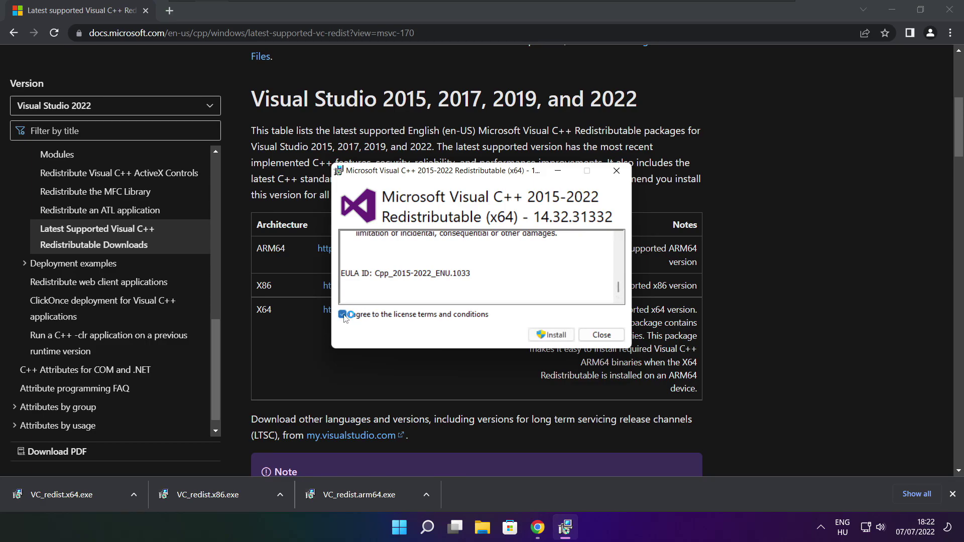
pyautogui.click(553, 337)
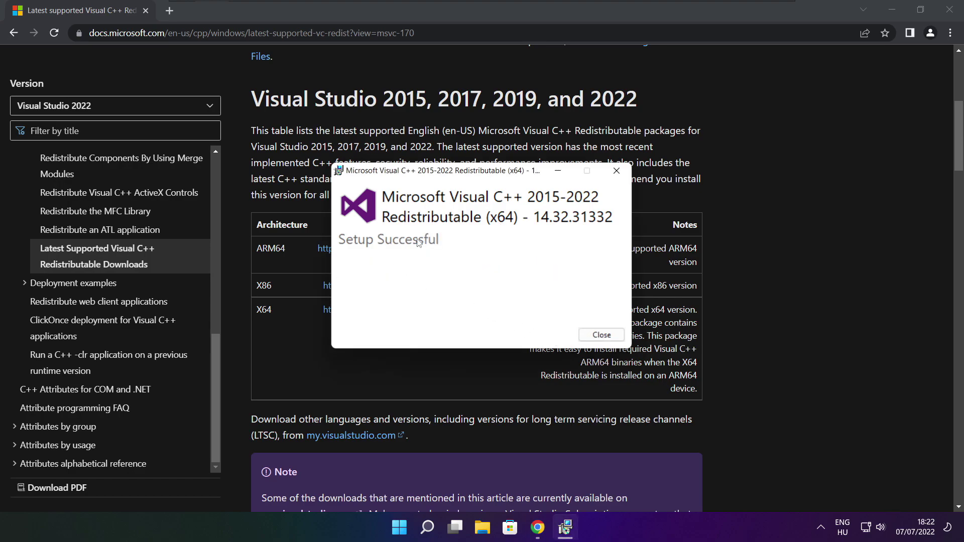
pyautogui.click(601, 335)
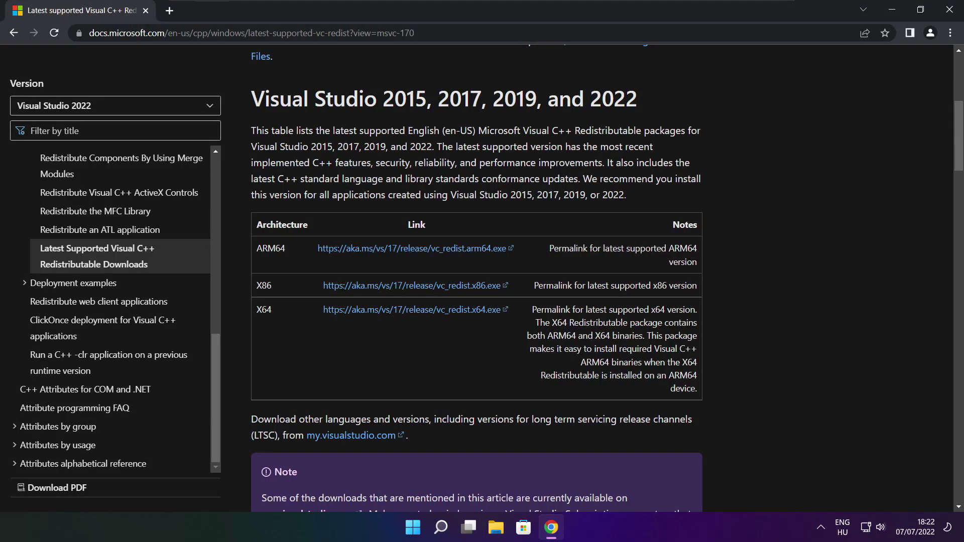
# Close Chrome and bring up the Start menu power options: Sleep, Shut down, Restart
pyautogui.click(951, 10)
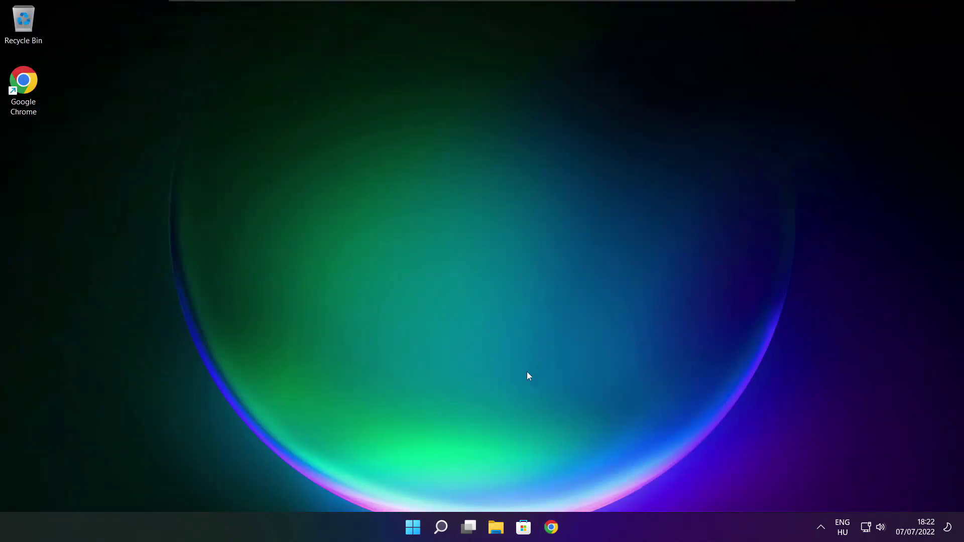
pyautogui.click(410, 534)
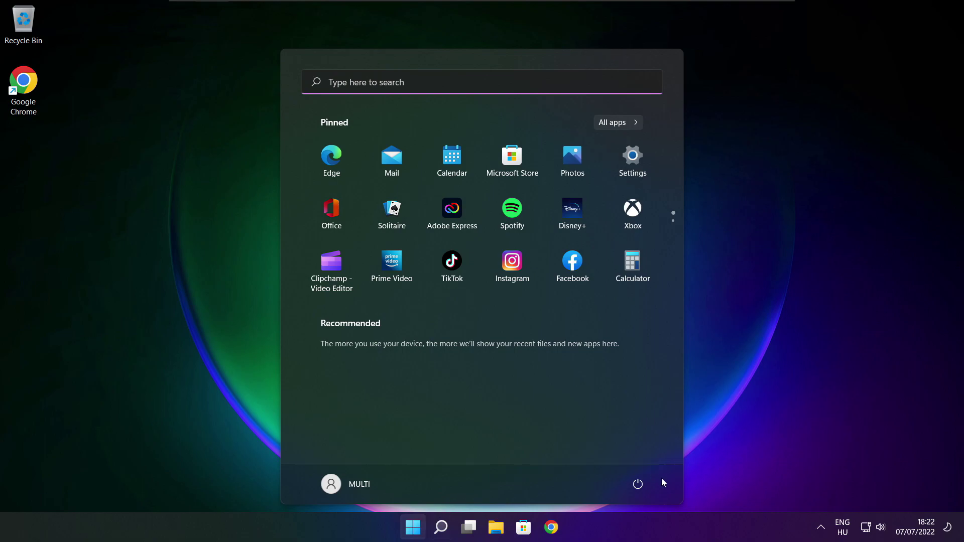
pyautogui.click(638, 487)
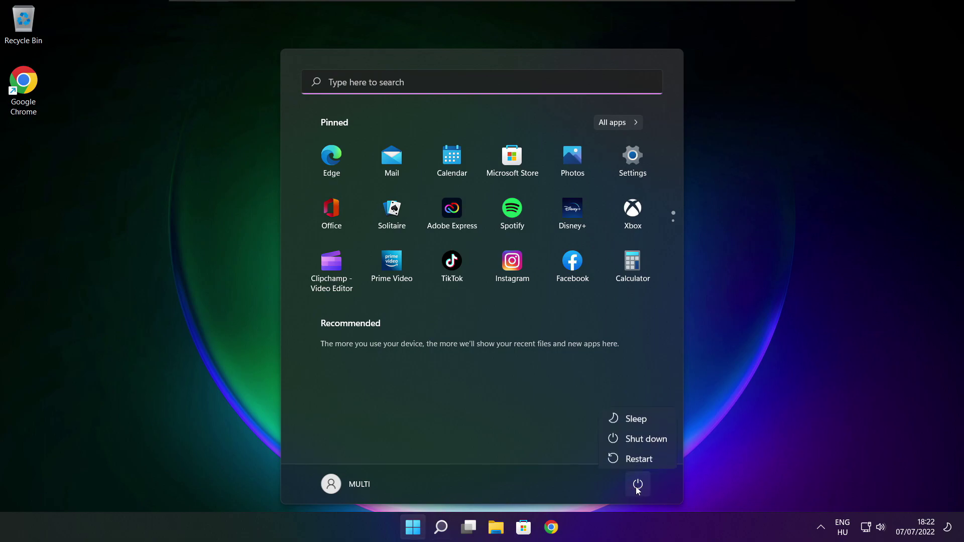